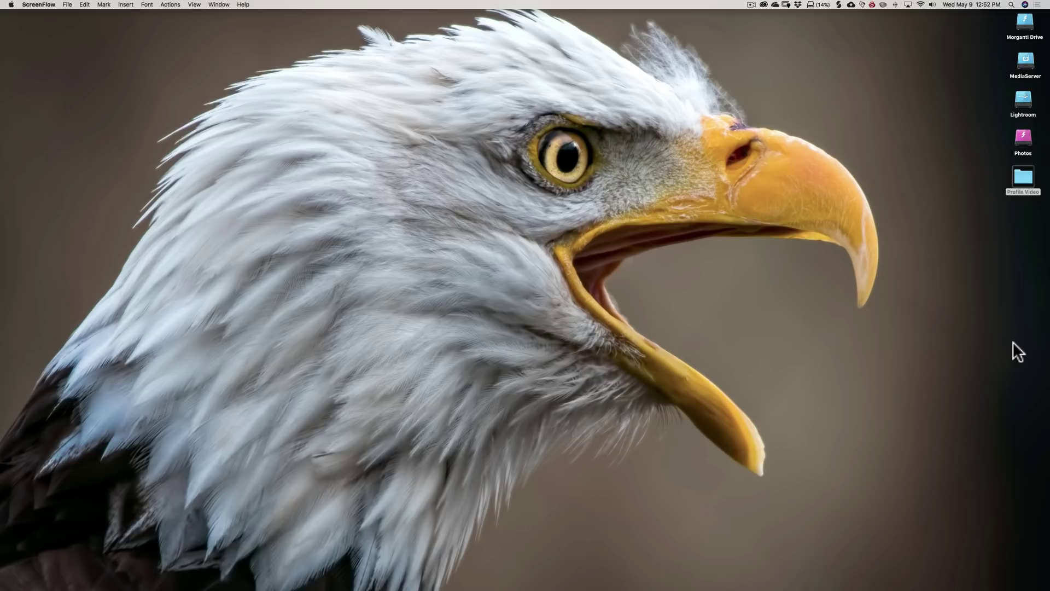
Step: Open the Profile Video folder and send _DSC1785.nef to Photoshop's Camera Raw
{"action": "double_click", "coordinate": [1011, 167]}
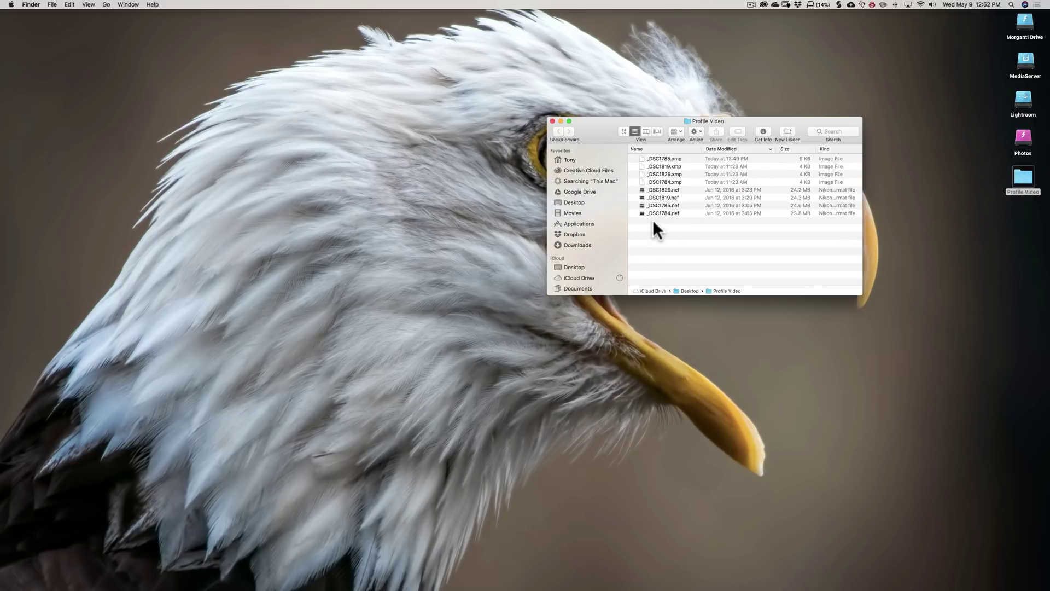
{"action": "left_click_drag", "start_coordinate": [663, 204], "coordinate": [721, 578]}
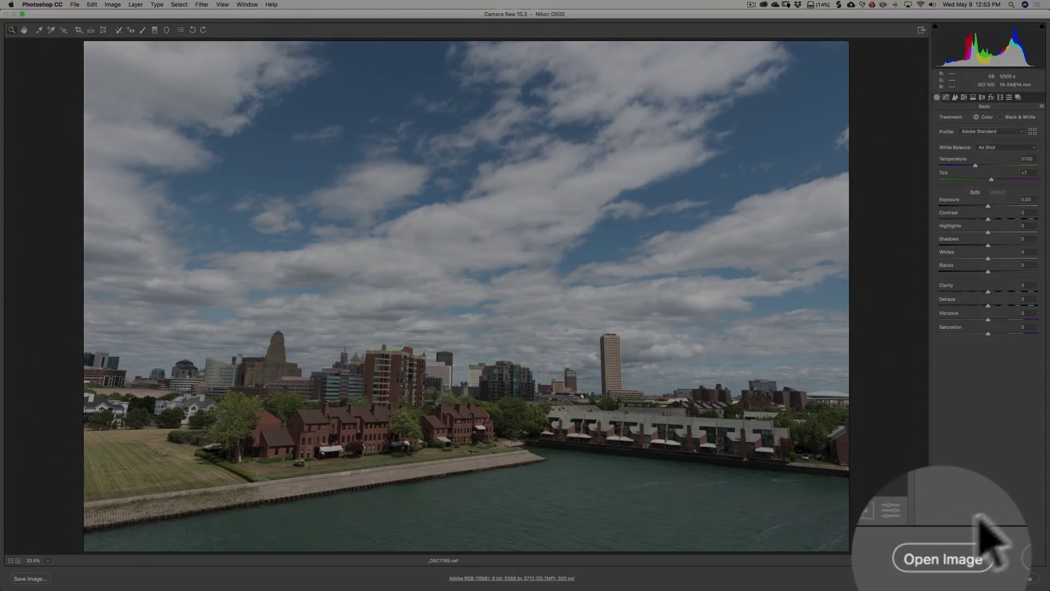
Step: Open the skyline image and add a Curves layer with the Medium Contrast (RGB) preset
{"action": "left_click", "coordinate": [942, 578]}
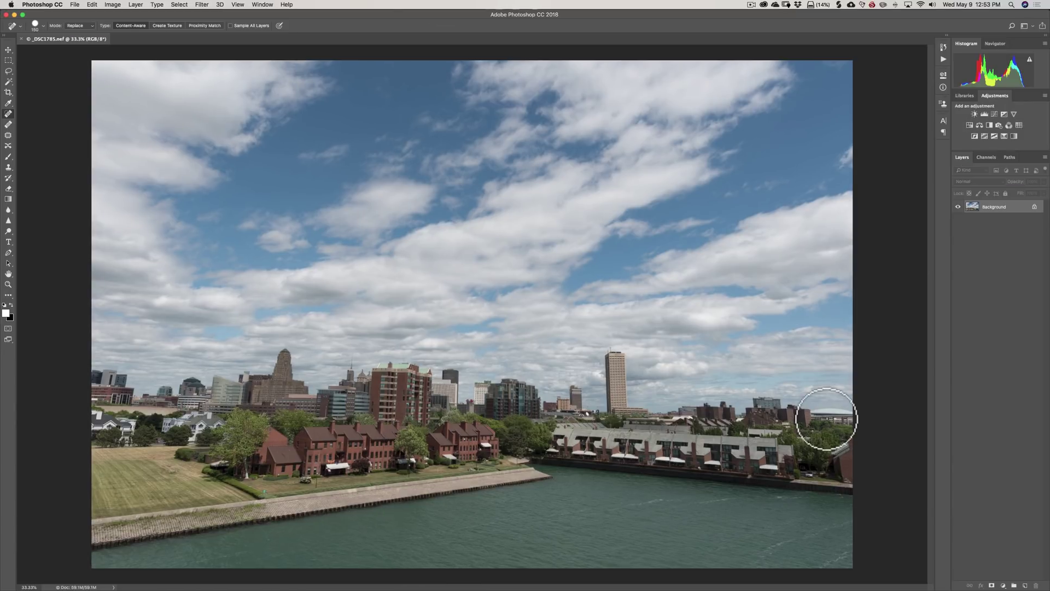
{"action": "left_click", "coordinate": [994, 113]}
{"action": "left_click", "coordinate": [901, 97]}
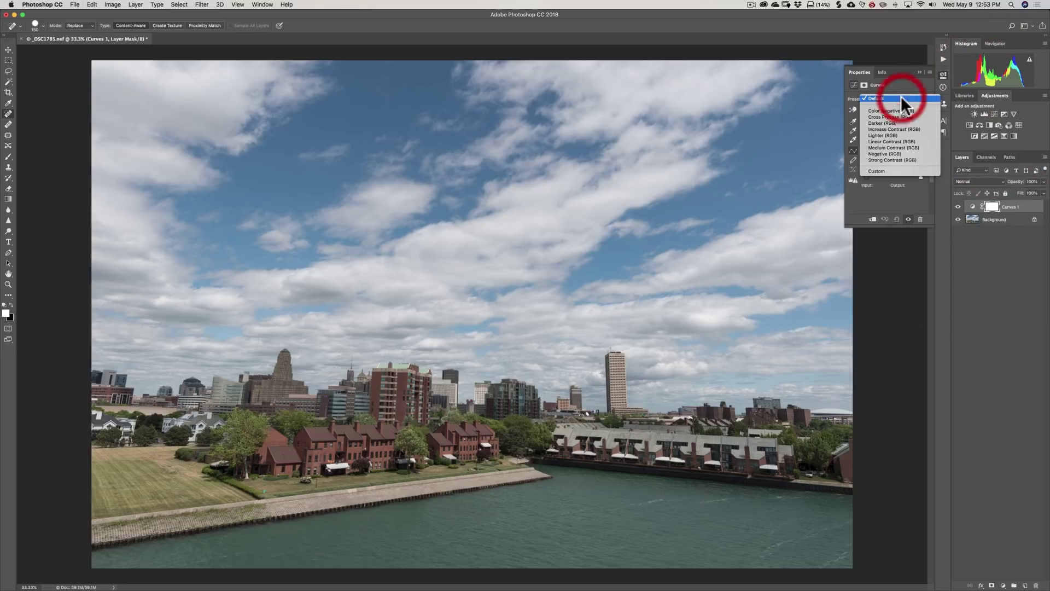
{"action": "left_click", "coordinate": [884, 146]}
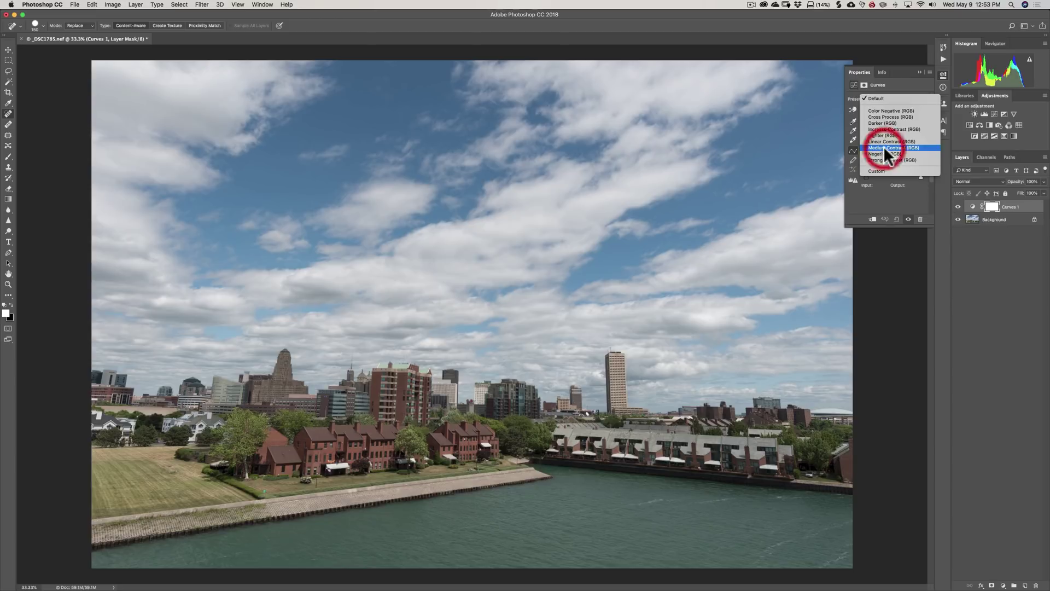
{"action": "left_click", "coordinate": [918, 71]}
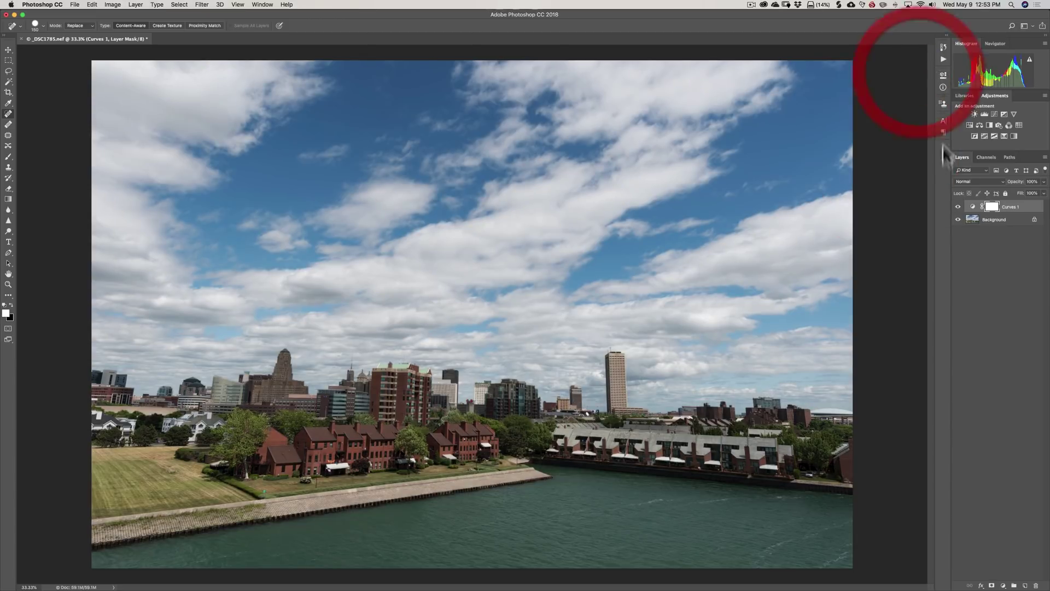
Step: Toggle the Curves 1 layer off and on twice to compare the added contrast
{"action": "left_click", "coordinate": [958, 207]}
{"action": "left_click", "coordinate": [957, 206]}
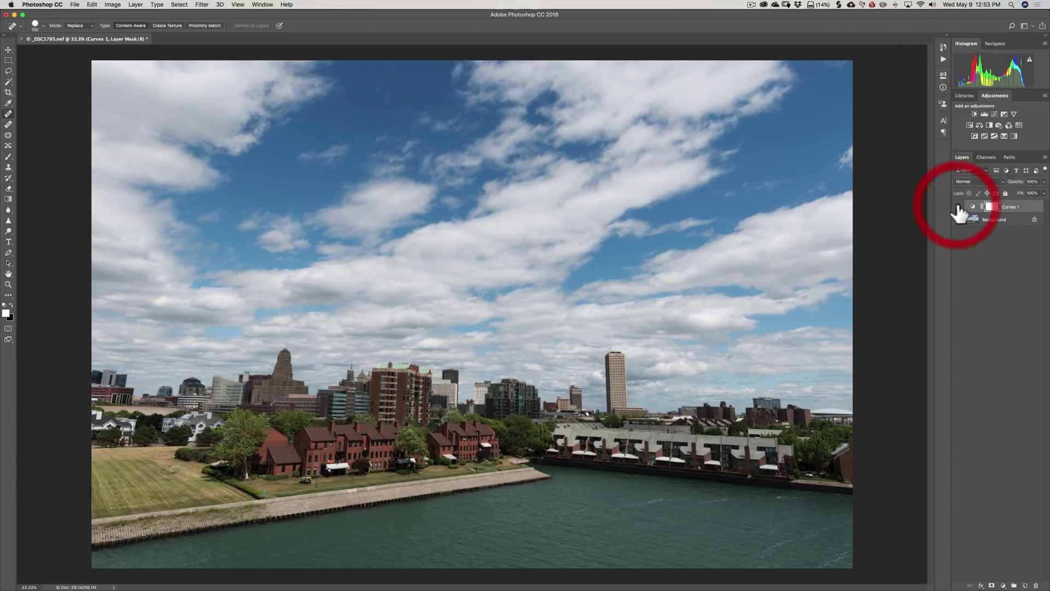
{"action": "left_click", "coordinate": [957, 207]}
{"action": "left_click", "coordinate": [958, 207]}
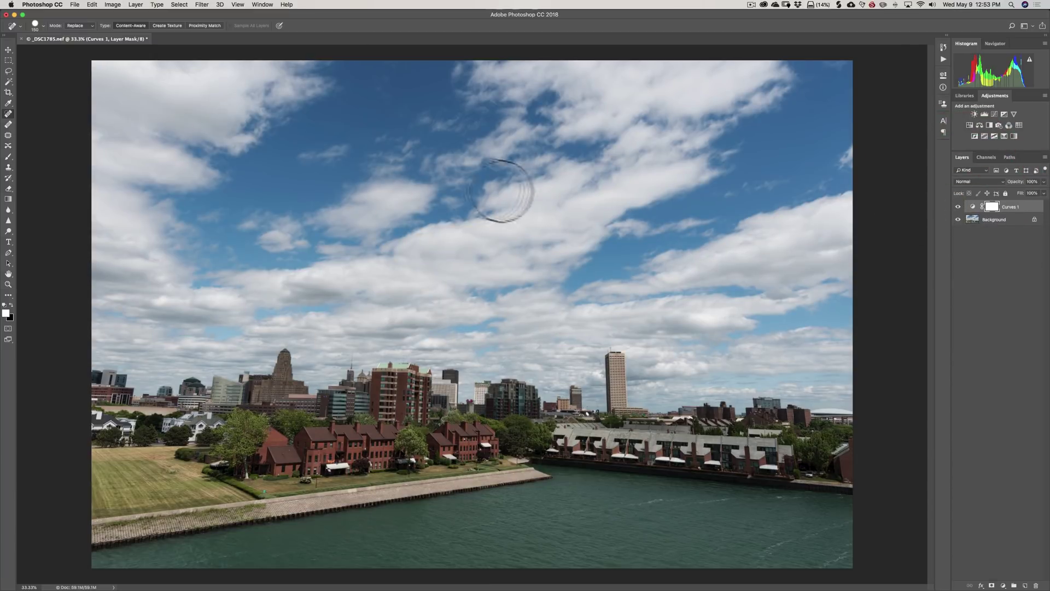
Step: Export a CUBE colour lookup table described as Demo, saved as Demo.lut in Profile Video
{"action": "left_click", "coordinate": [73, 3]}
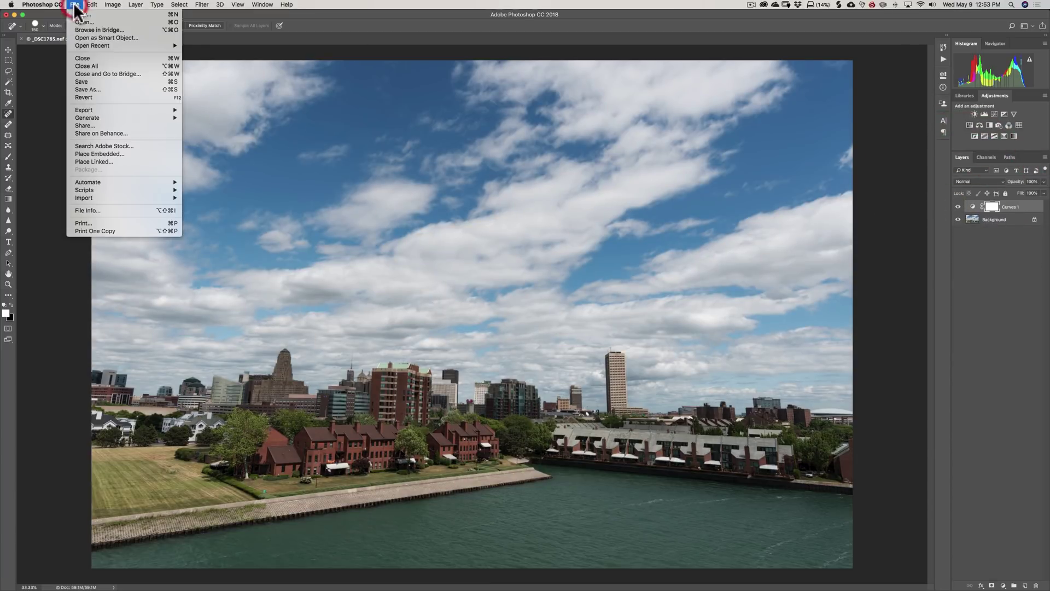
{"action": "mouse_move", "coordinate": [139, 110]}
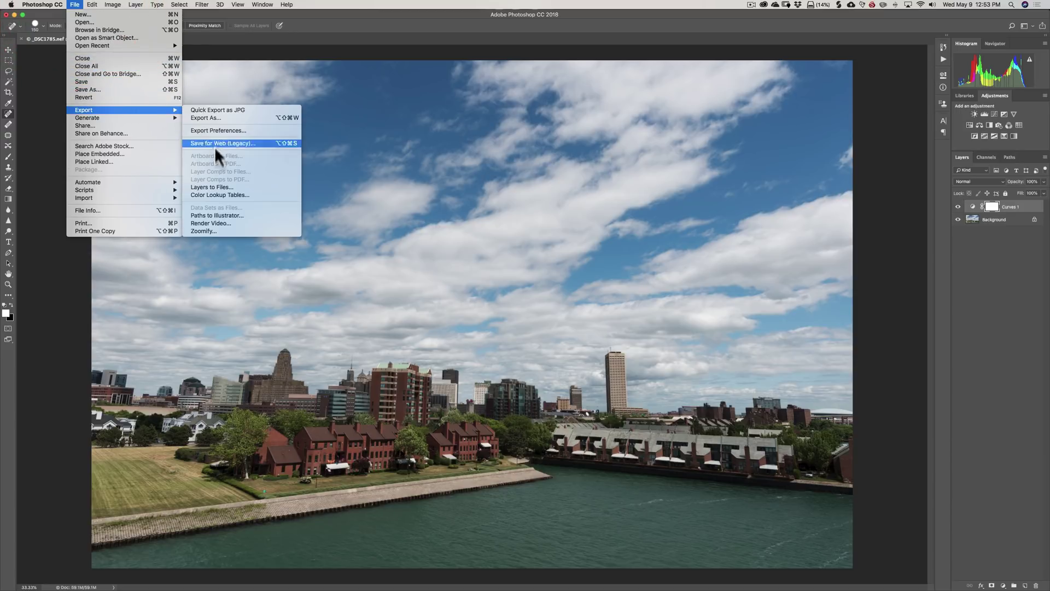
{"action": "left_click", "coordinate": [216, 195]}
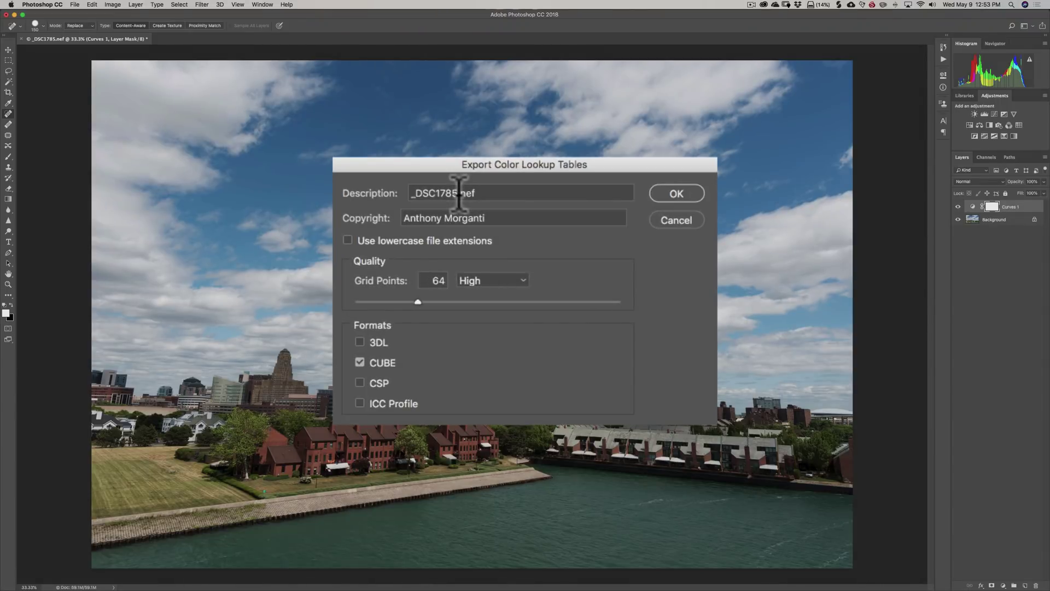
{"action": "double_click", "coordinate": [402, 226]}
{"action": "type", "text": "Demo"}
{"action": "left_click", "coordinate": [674, 194]}
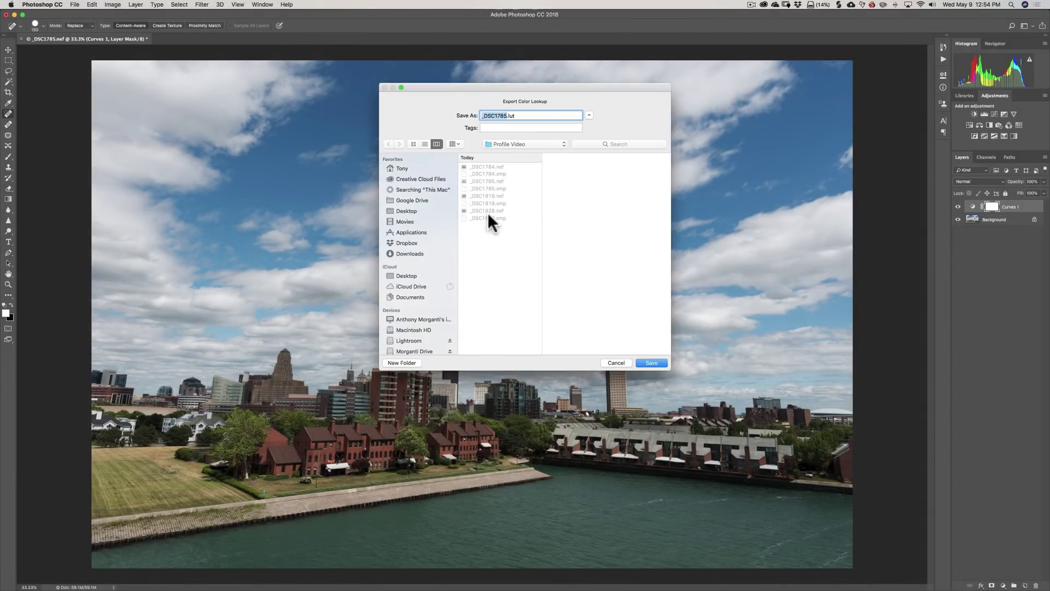
{"action": "type", "text": "Demo"}
{"action": "left_click", "coordinate": [651, 363]}
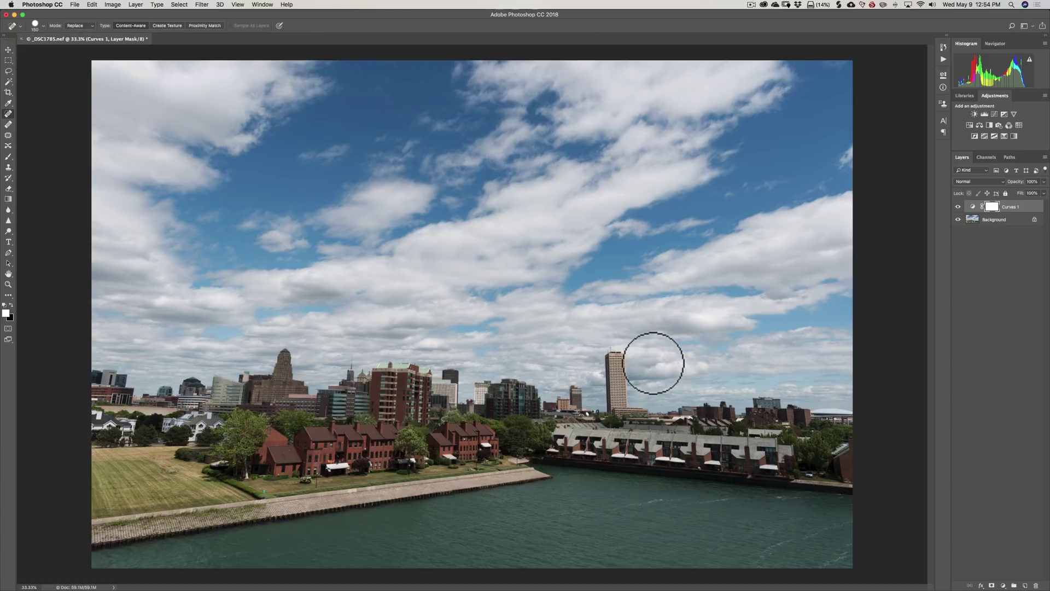
Step: Confirm Demo.CUBE (7.1 MB) is in the Profile Video folder, then close that Finder window
{"action": "left_click", "coordinate": [14, 15]}
{"action": "left_click", "coordinate": [662, 158]}
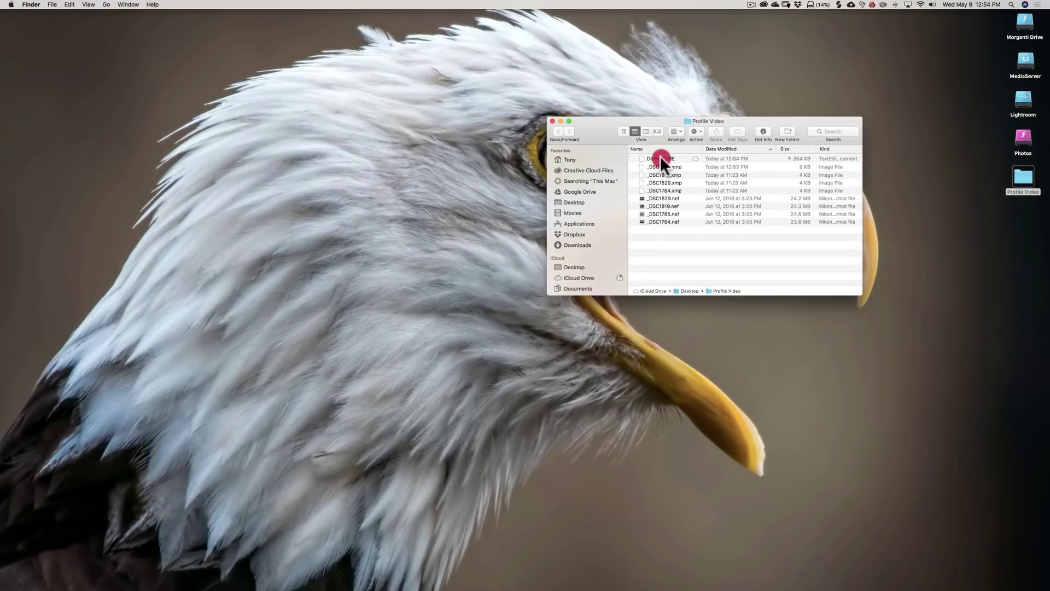
{"action": "left_click", "coordinate": [552, 121]}
Step: Return to Photoshop and delete the Curves 1 adjustment layer, leaving only Background
{"action": "mouse_move", "coordinate": [671, 588]}
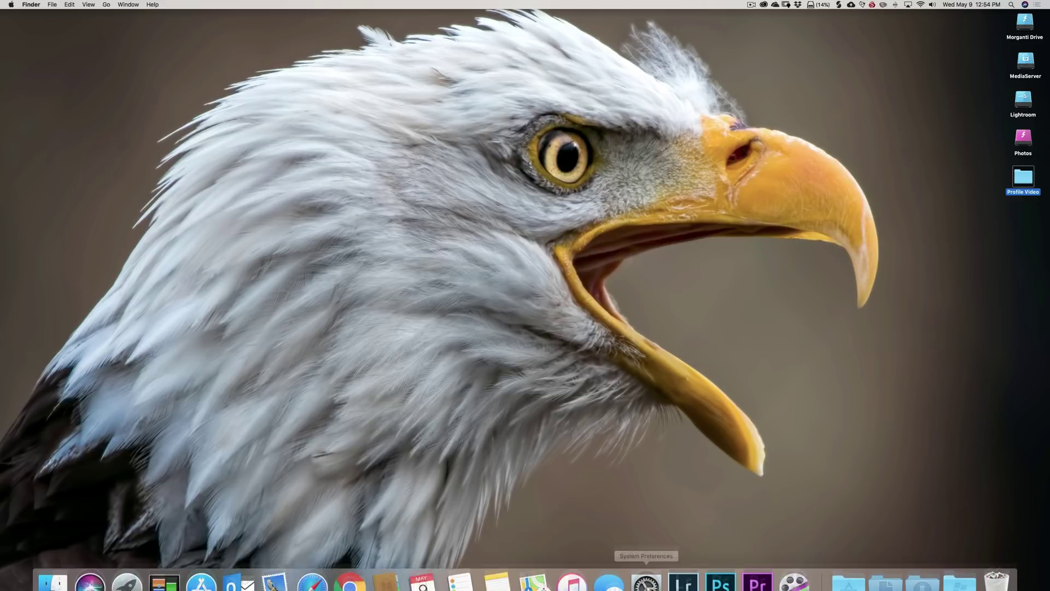
{"action": "left_click", "coordinate": [729, 578]}
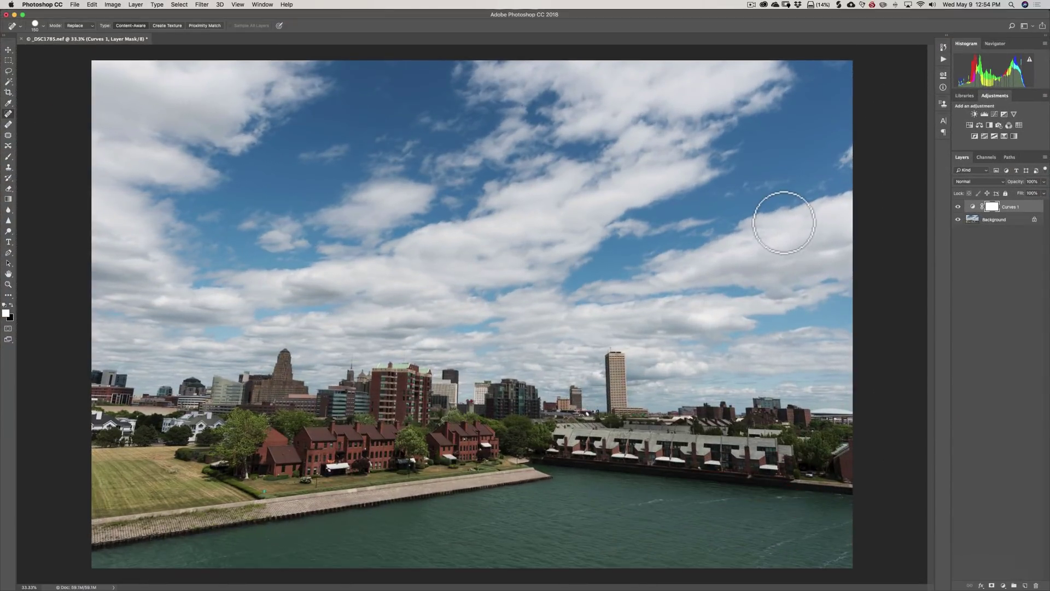
{"action": "left_click", "coordinate": [1026, 208]}
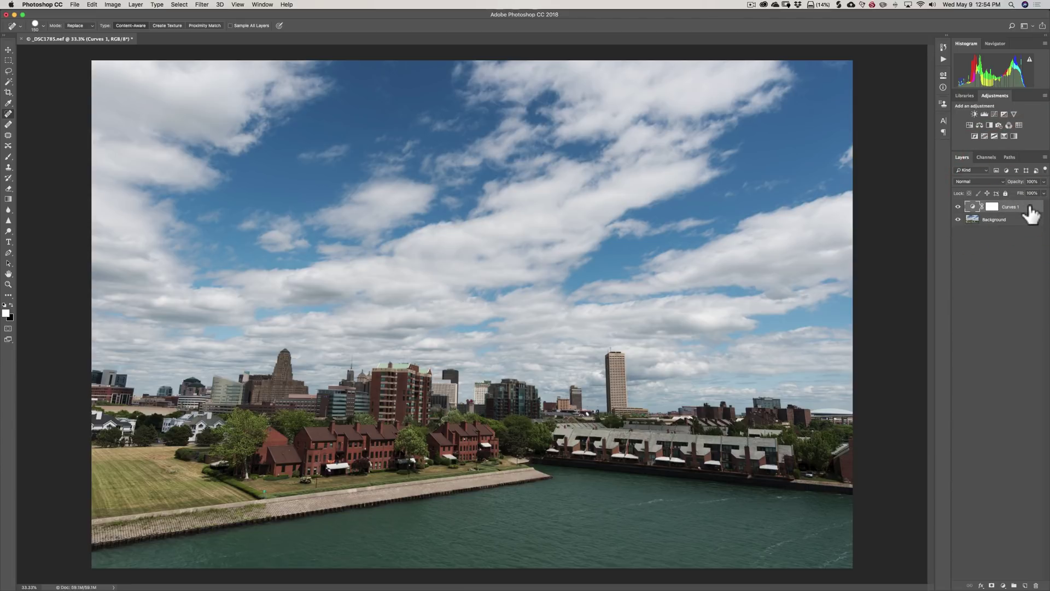
{"action": "key", "text": "Delete"}
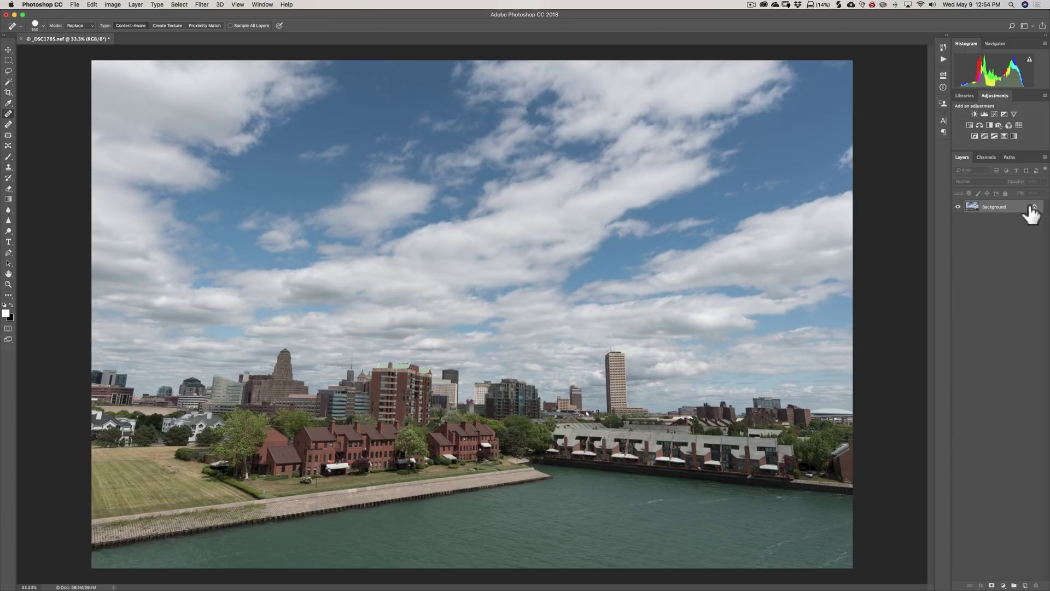
Step: Apply Filter > Camera Raw Filter to the _DSC1785.nef skyline photo
{"action": "left_click", "coordinate": [202, 5]}
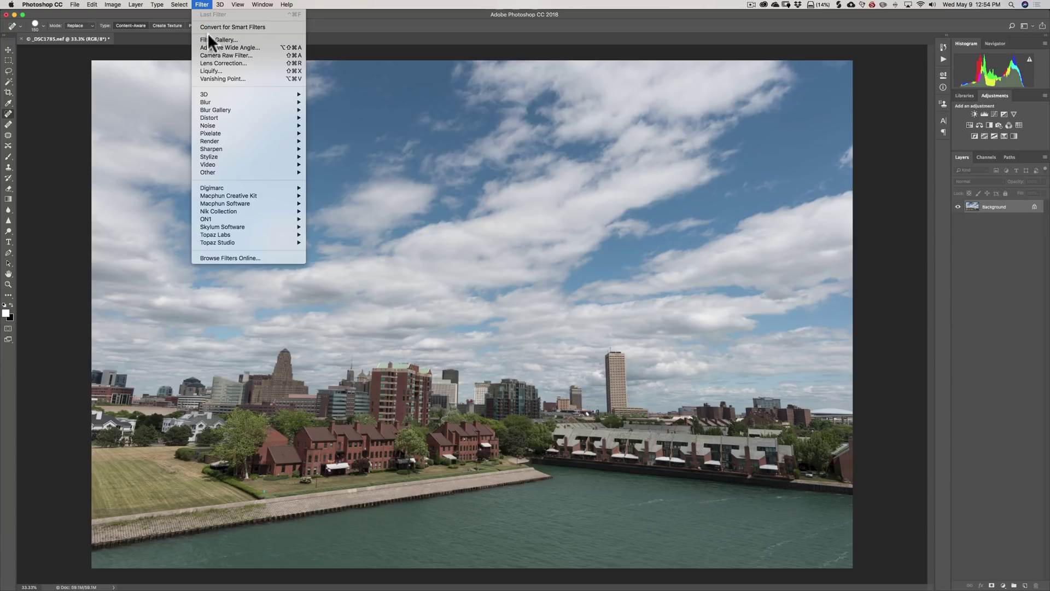
{"action": "left_click", "coordinate": [210, 54]}
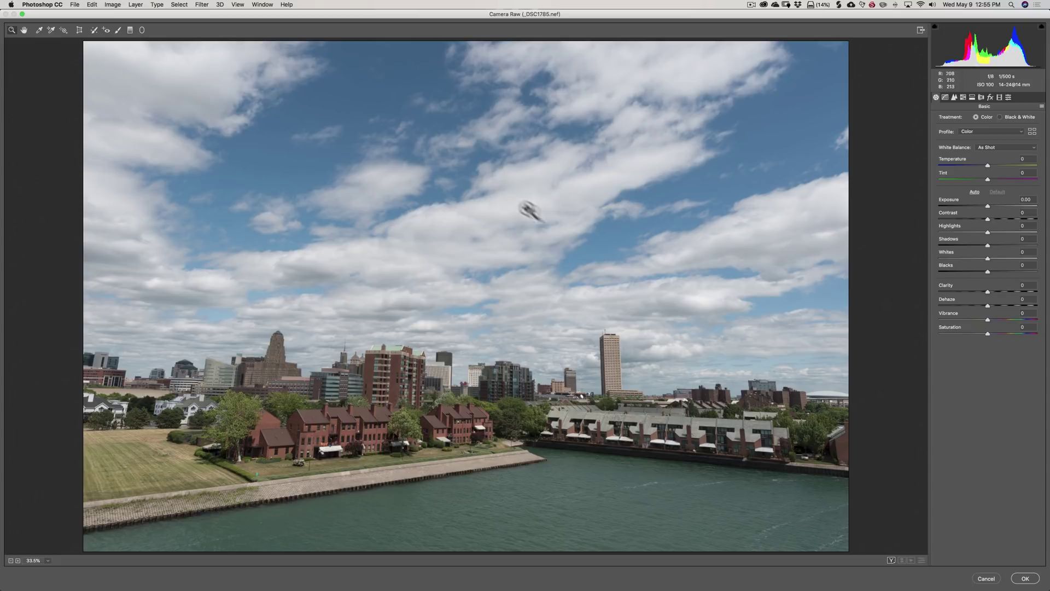
Step: Set Highlights -53, Shadows +48, Whites +22, Blacks -24, Clarity +31 and Vibrance +14, keeping Dehaze 0
{"action": "left_click_drag", "start_coordinate": [988, 232], "coordinate": [962, 232]}
{"action": "left_click_drag", "start_coordinate": [916, 339], "coordinate": [966, 339]}
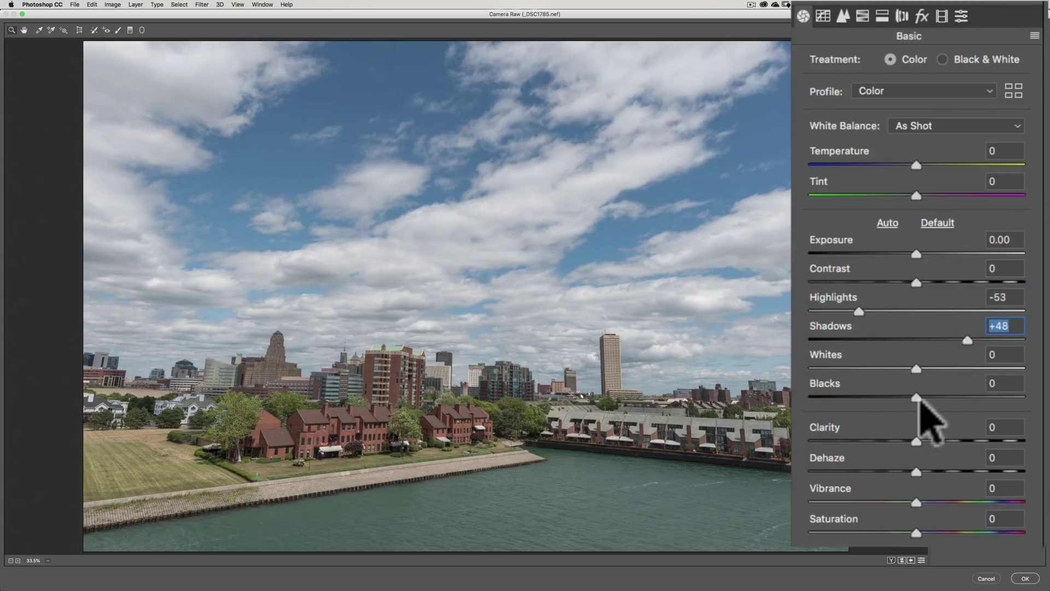
{"action": "left_click_drag", "start_coordinate": [915, 367], "coordinate": [891, 397]}
{"action": "left_click_drag", "start_coordinate": [917, 440], "coordinate": [949, 440]}
{"action": "mouse_move", "coordinate": [912, 470]}
{"action": "left_mouse_down"}
{"action": "mouse_move", "coordinate": [923, 471]}
{"action": "mouse_move", "coordinate": [915, 501]}
{"action": "mouse_move", "coordinate": [930, 501]}
{"action": "mouse_move", "coordinate": [917, 472]}
{"action": "left_mouse_up"}
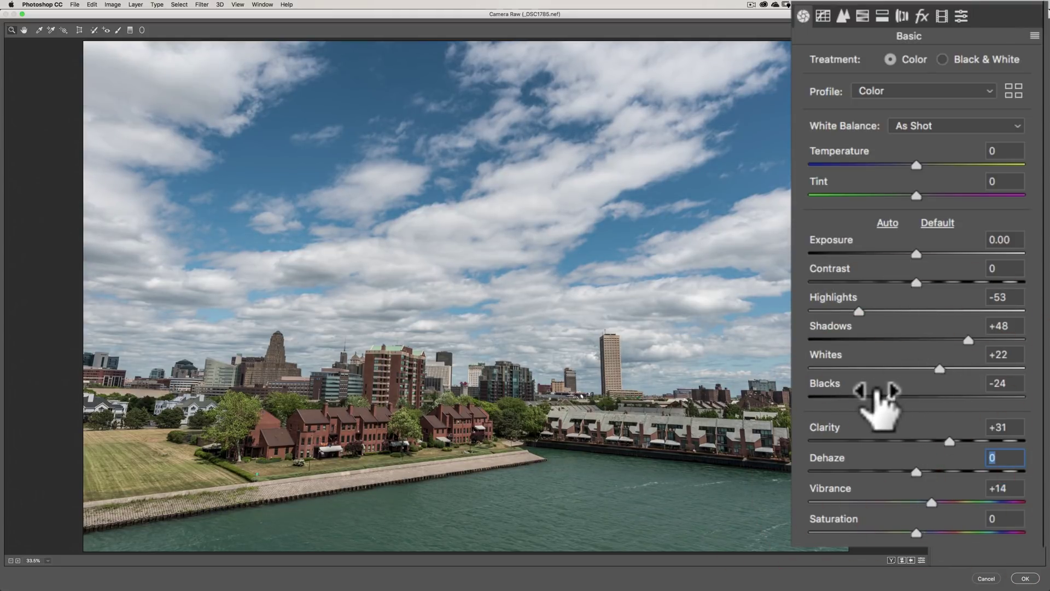
Step: Move past the Tone Curve and Detail panels to the HSL/Grayscale luminance settings
{"action": "left_click", "coordinate": [825, 18]}
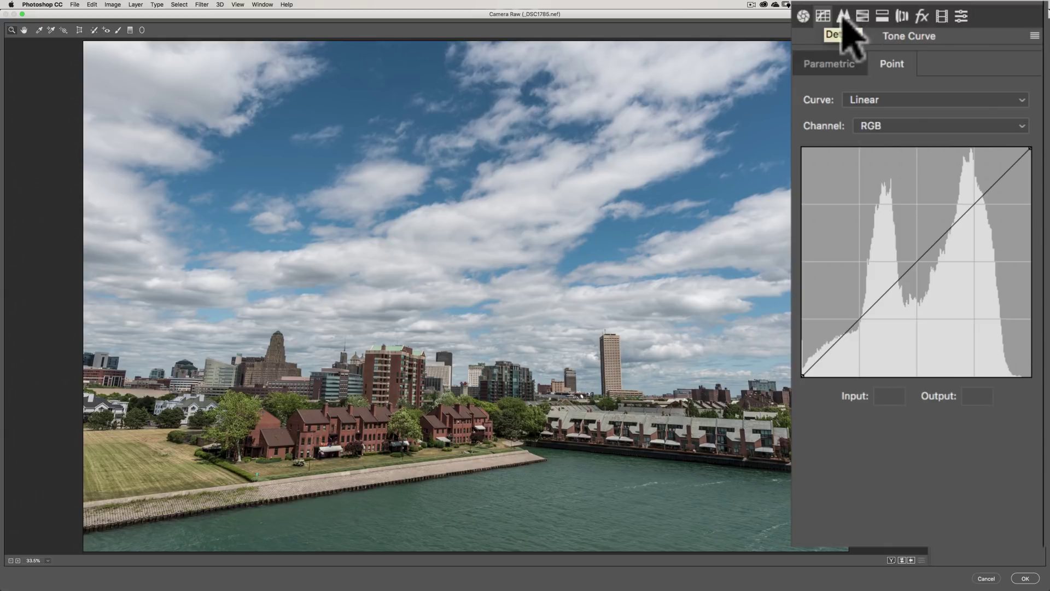
{"action": "left_click", "coordinate": [843, 17]}
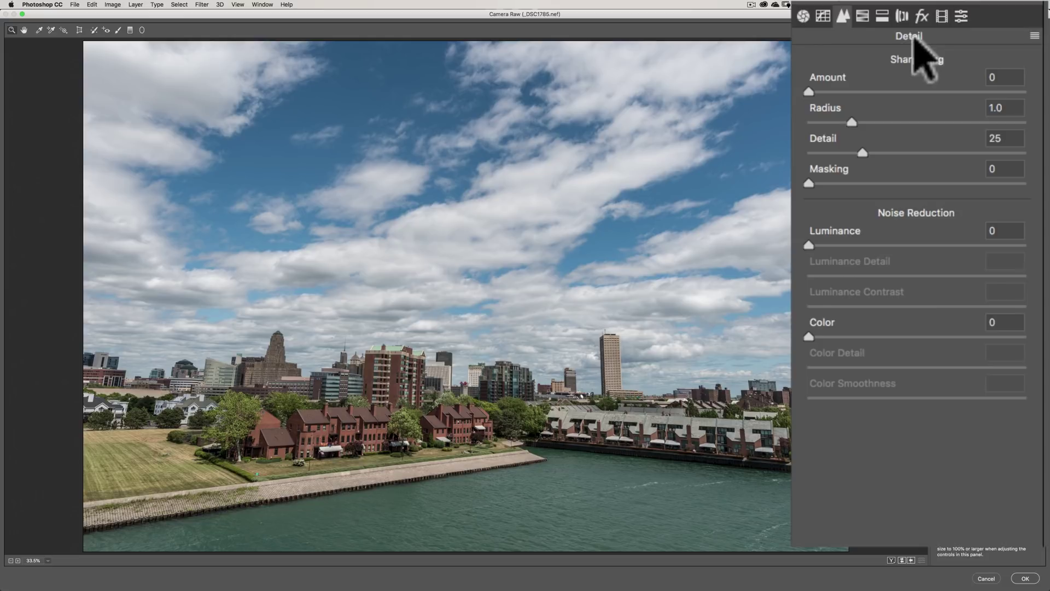
{"action": "left_click", "coordinate": [862, 12]}
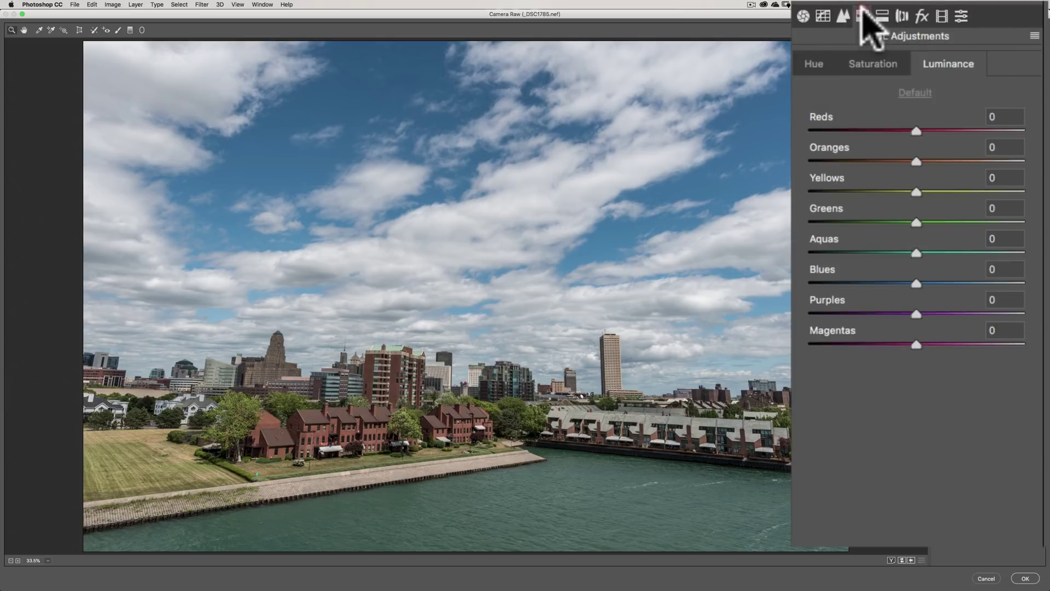
Step: Boost HSL saturation to Yellows +26 and Blues +18
{"action": "left_click", "coordinate": [878, 64]}
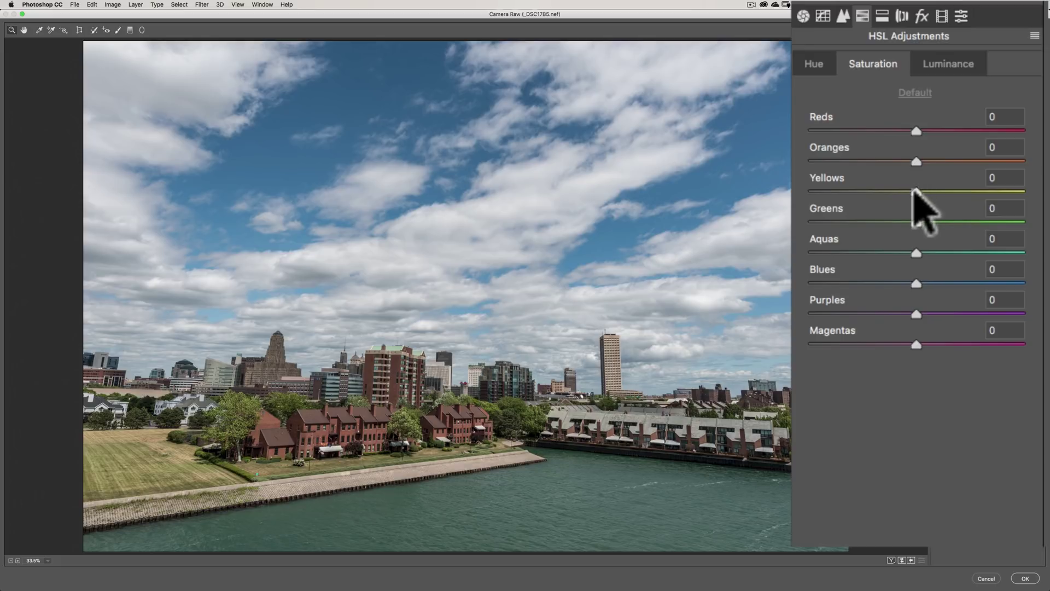
{"action": "left_click_drag", "start_coordinate": [914, 190], "coordinate": [944, 191]}
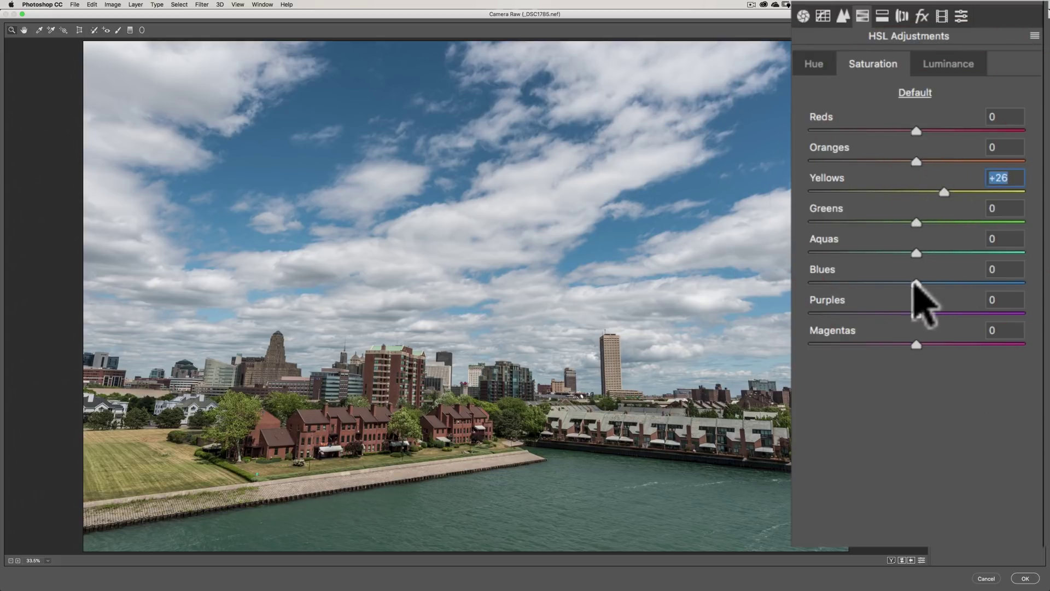
{"action": "left_click_drag", "start_coordinate": [916, 283], "coordinate": [935, 282]}
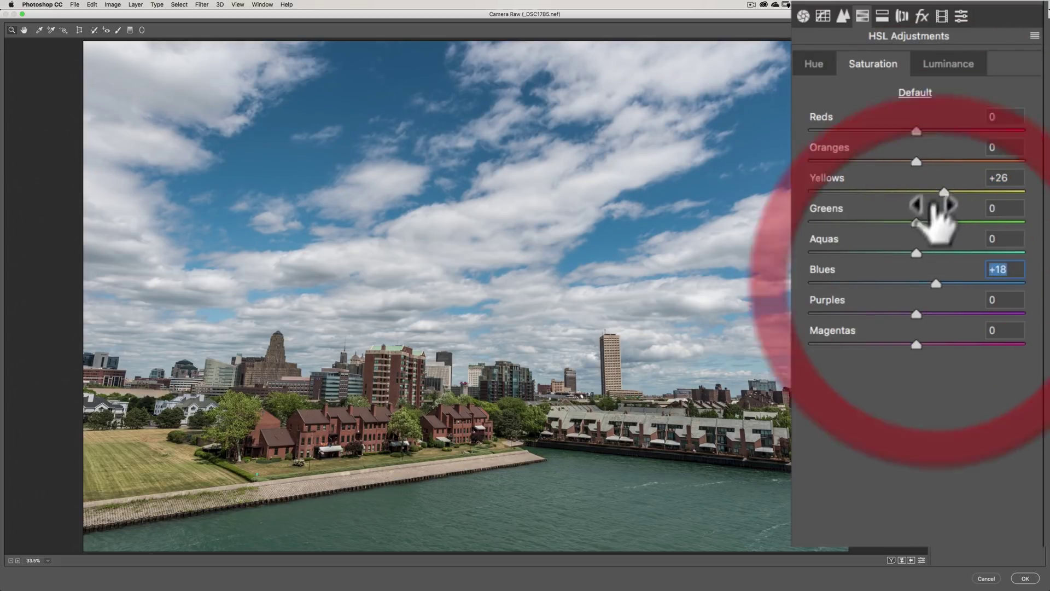
Step: Set HSL luminance to Yellows +28, Greens -43 and Blues -23
{"action": "left_click", "coordinate": [940, 63]}
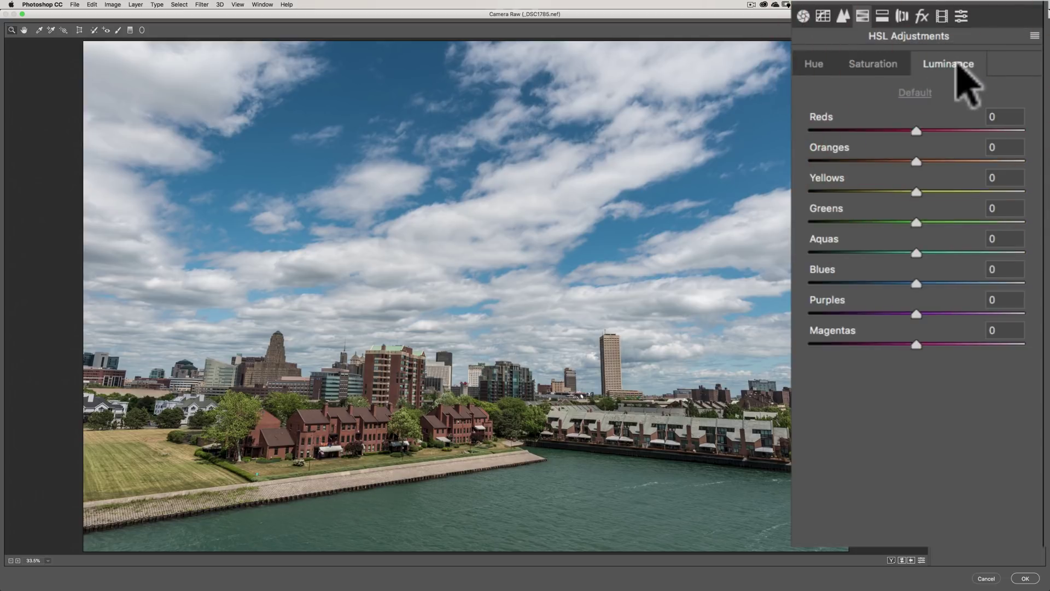
{"action": "left_click_drag", "start_coordinate": [916, 190], "coordinate": [869, 222]}
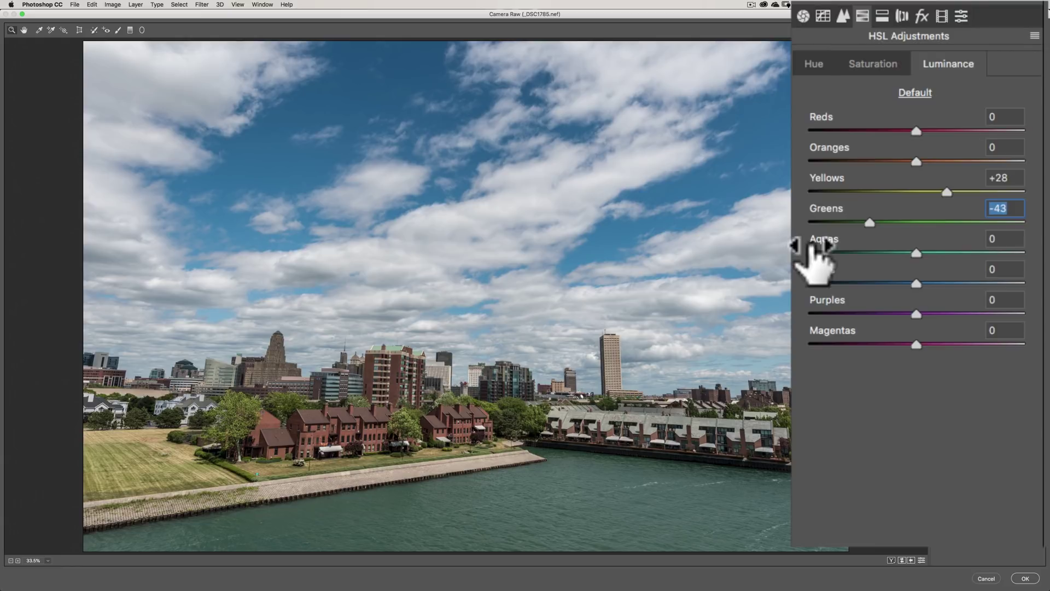
{"action": "left_click", "coordinate": [915, 282]}
{"action": "left_click_drag", "start_coordinate": [915, 282], "coordinate": [890, 283]}
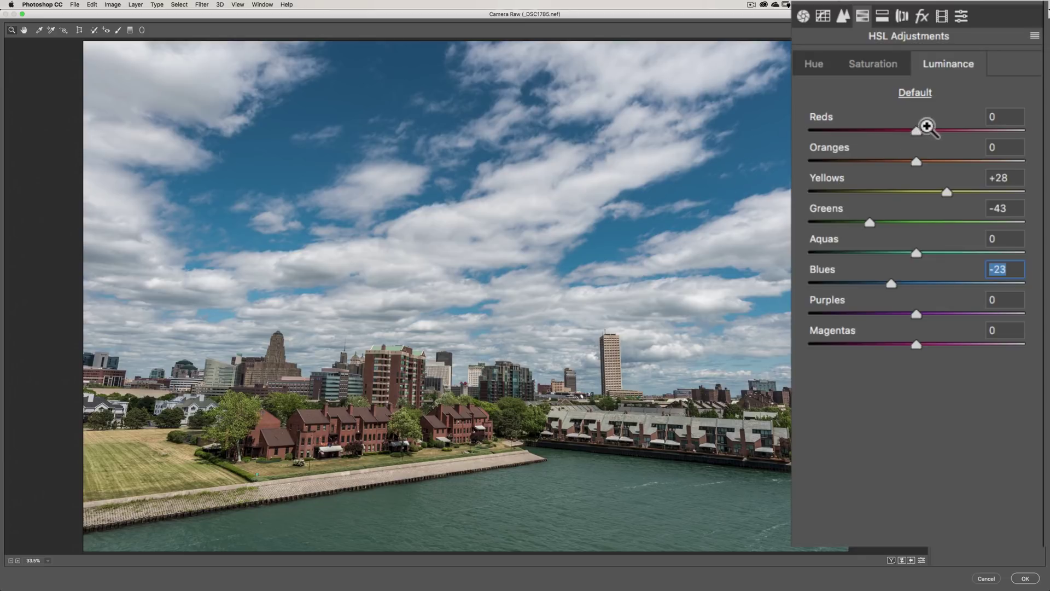
Step: Browse the Split Toning, Lens Corrections, Effects and Calibration panels, ending on the Presets list
{"action": "left_click", "coordinate": [881, 17]}
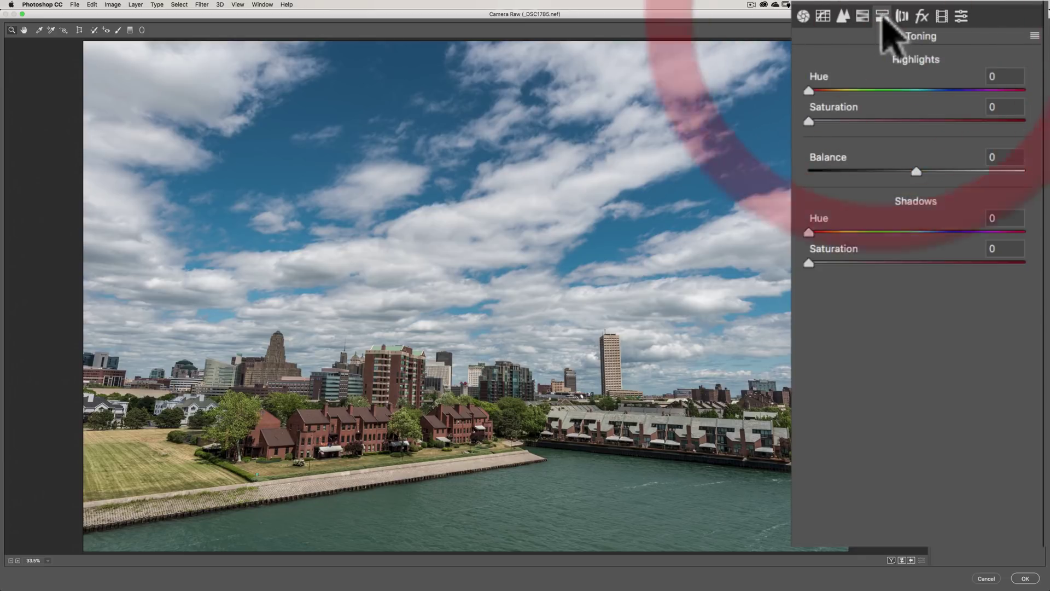
{"action": "left_click", "coordinate": [902, 17]}
{"action": "left_click", "coordinate": [921, 17]}
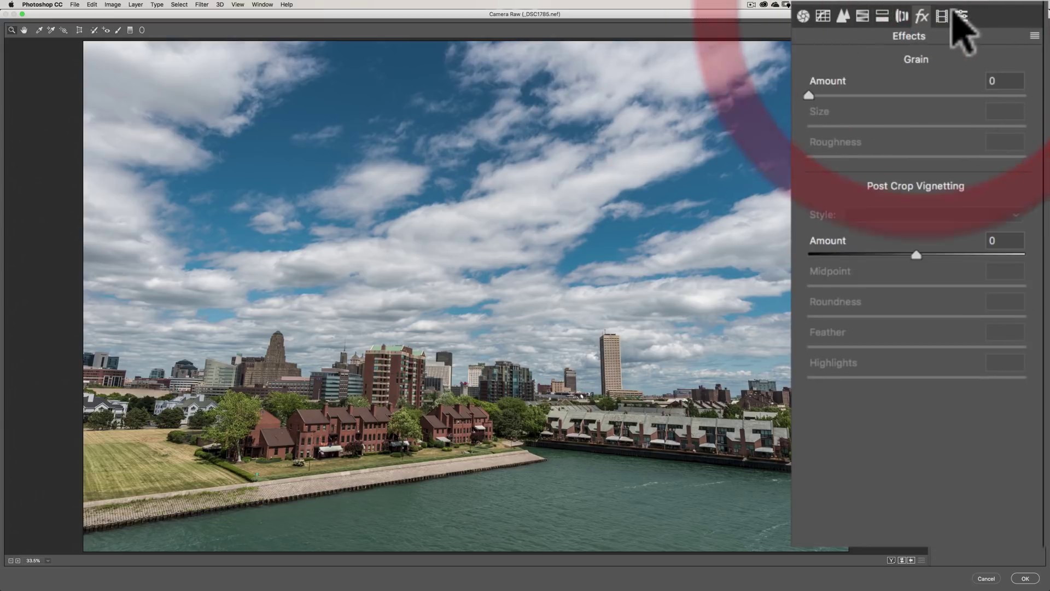
{"action": "left_click", "coordinate": [942, 16]}
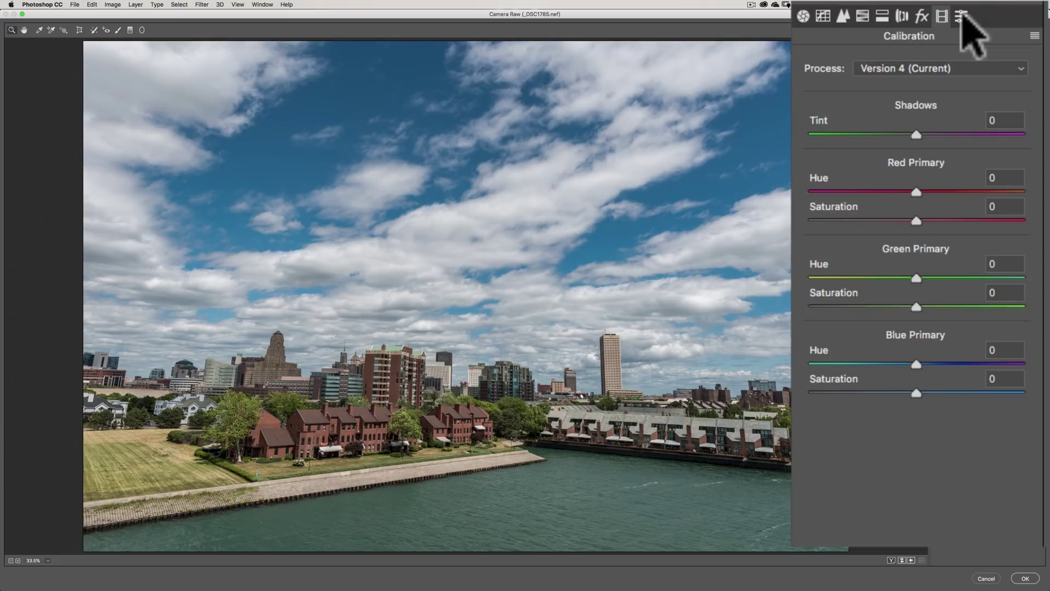
{"action": "left_click", "coordinate": [1008, 97]}
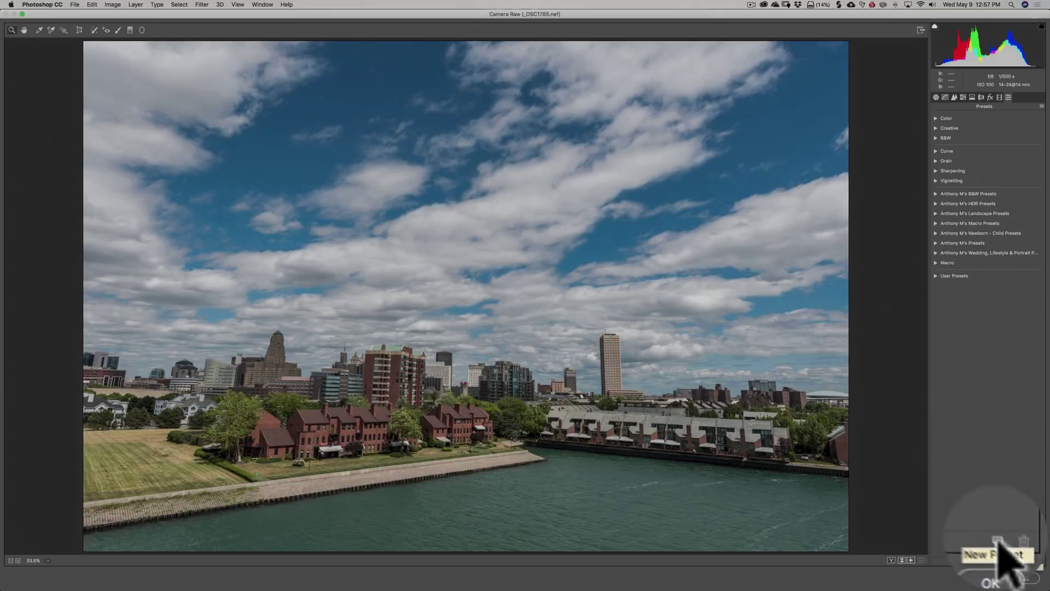
Step: Cancel the New Preset dialog and open New Profile instead with an Option-click
{"action": "left_click", "coordinate": [1028, 561]}
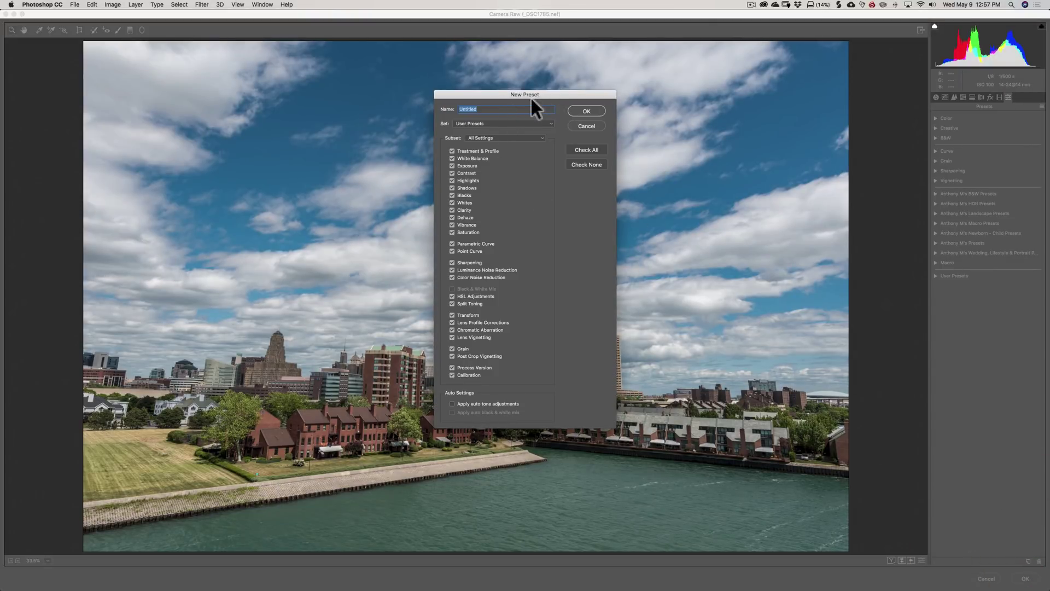
{"action": "left_click", "coordinate": [586, 126]}
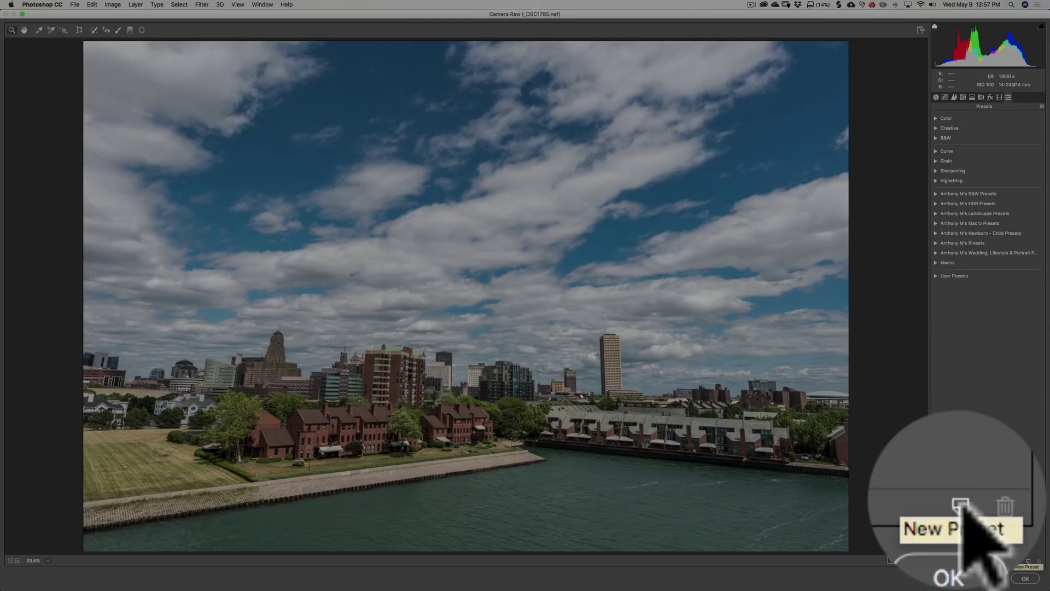
{"action": "left_click", "coordinate": [1027, 560], "text": "alt"}
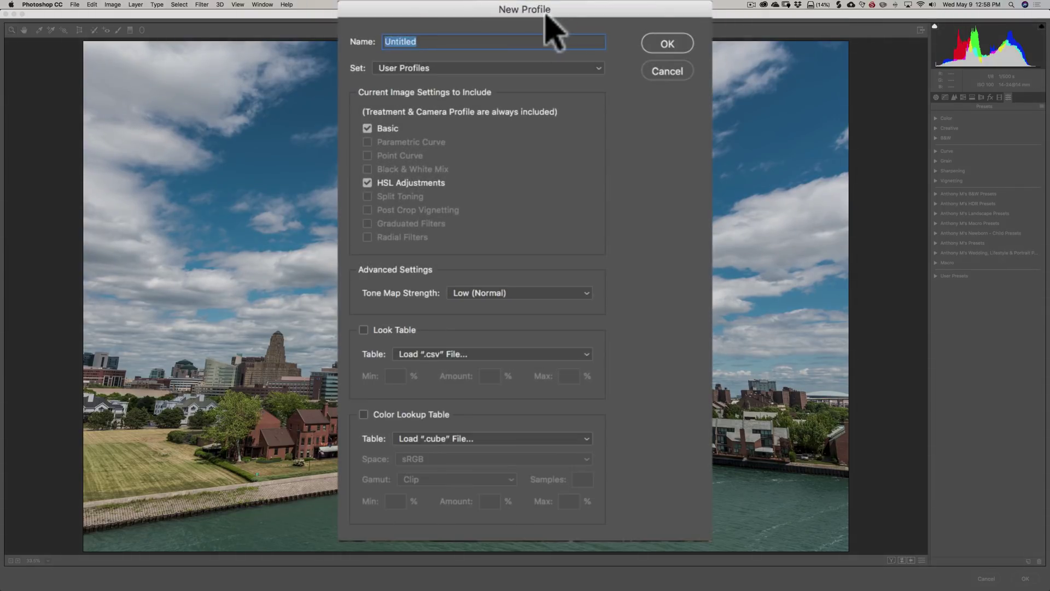
Step: Name the profile Demo and file it in a new set also named Demo
{"action": "type", "text": "Demo"}
{"action": "left_click", "coordinate": [506, 67]}
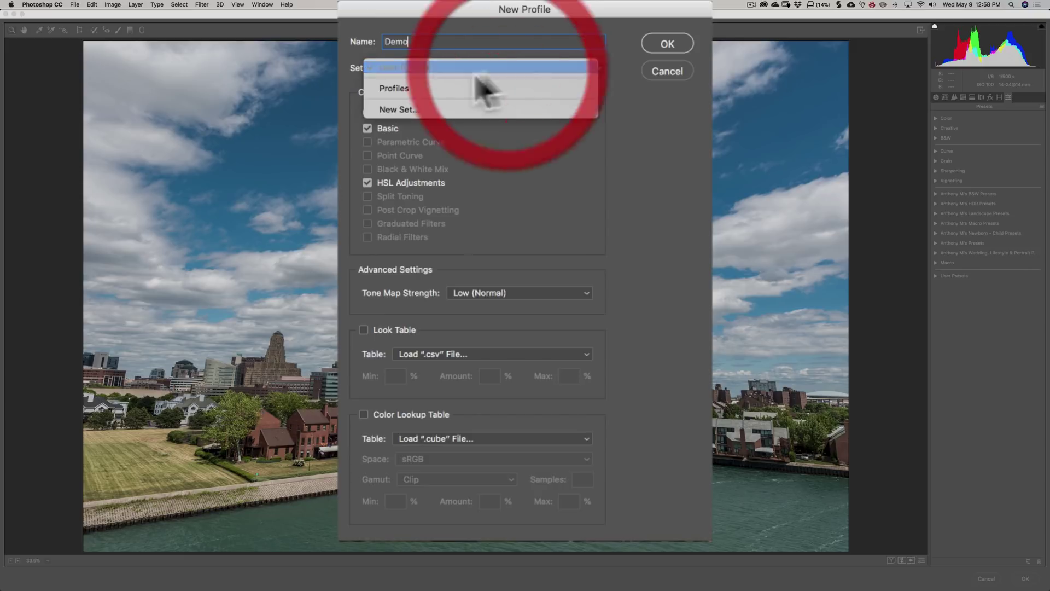
{"action": "left_click", "coordinate": [425, 106]}
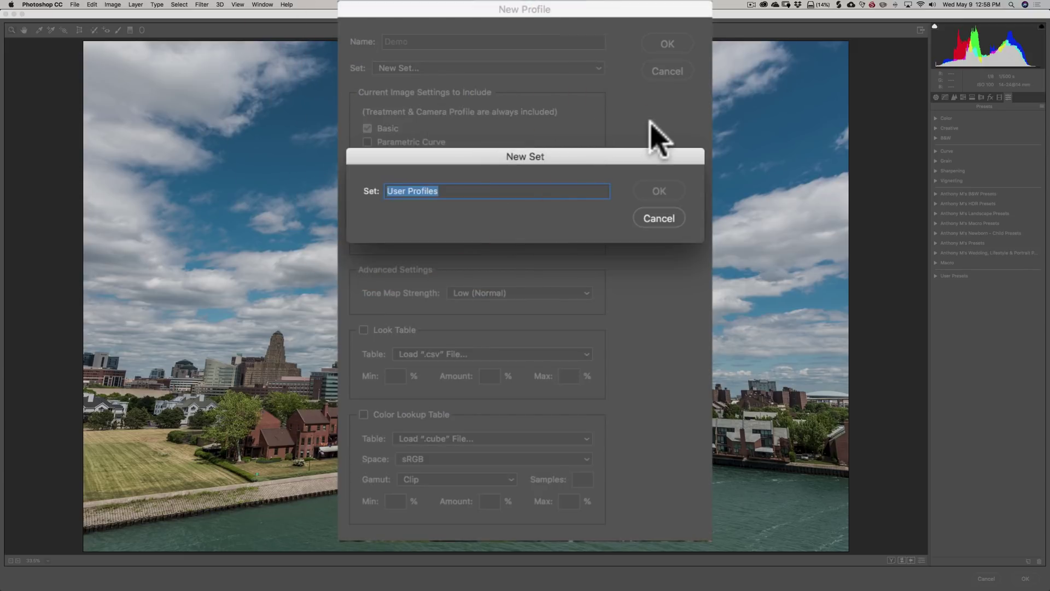
{"action": "type", "text": "Demo"}
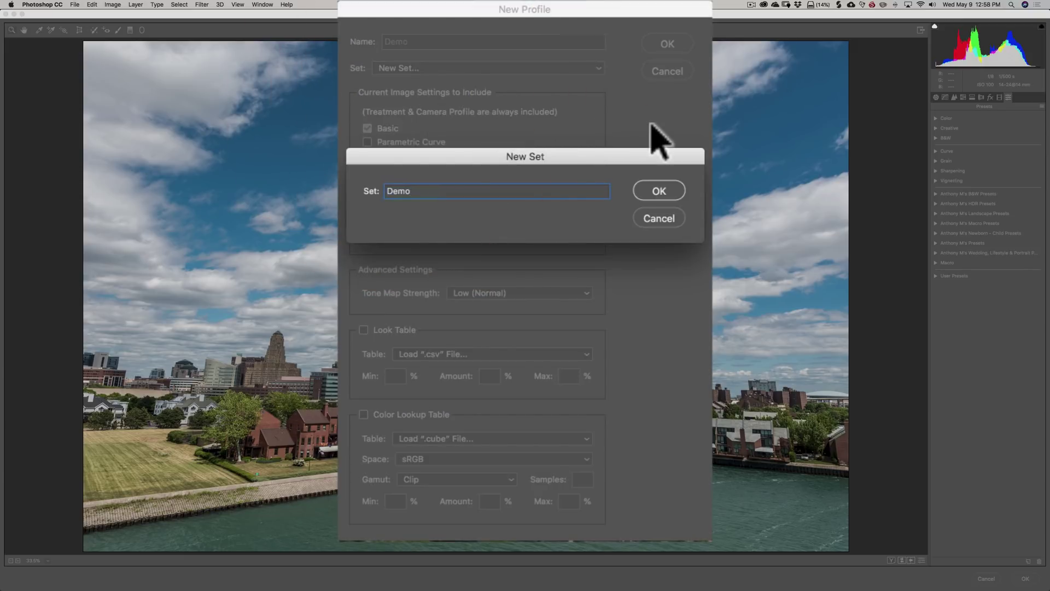
{"action": "left_click", "coordinate": [656, 191]}
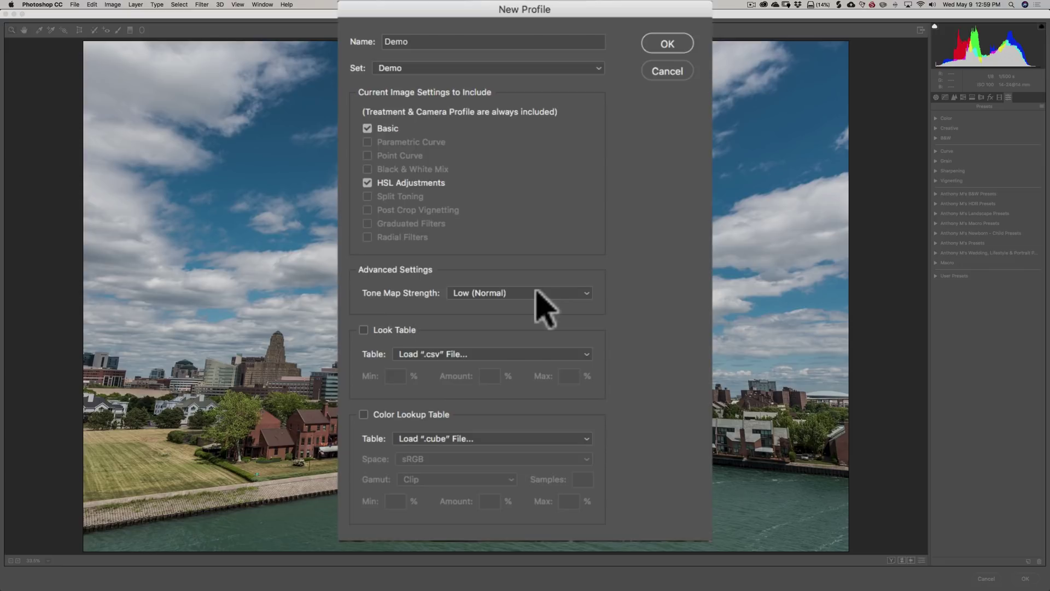
Step: Change Tone Map Strength from Low (Normal) to High
{"action": "left_click", "coordinate": [535, 293]}
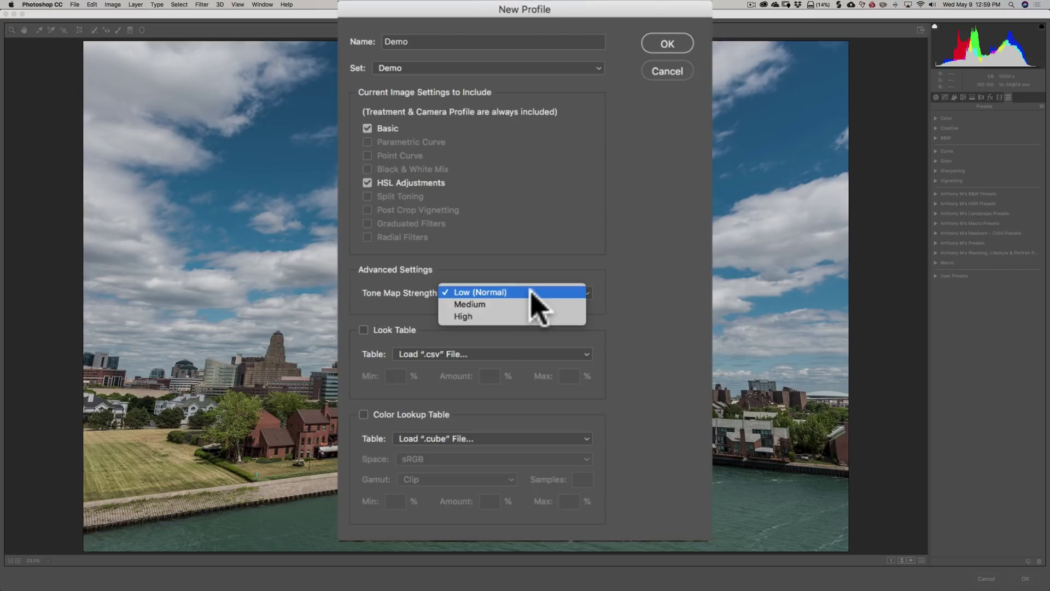
{"action": "left_click", "coordinate": [490, 316]}
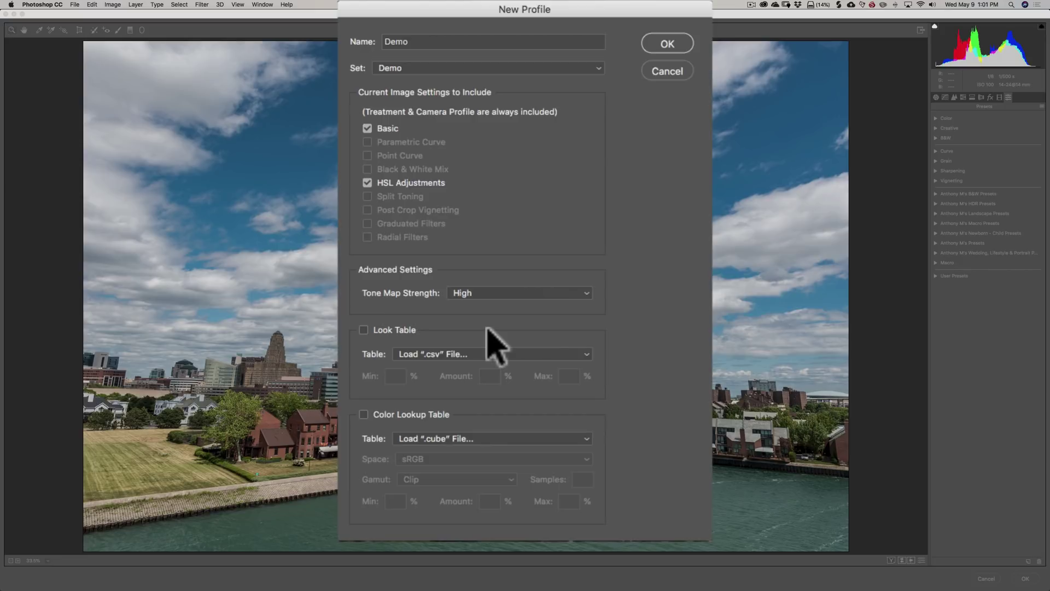
Step: Enable Color Lookup Table and load the Demo.CUBE file into the profile
{"action": "left_click", "coordinate": [364, 414]}
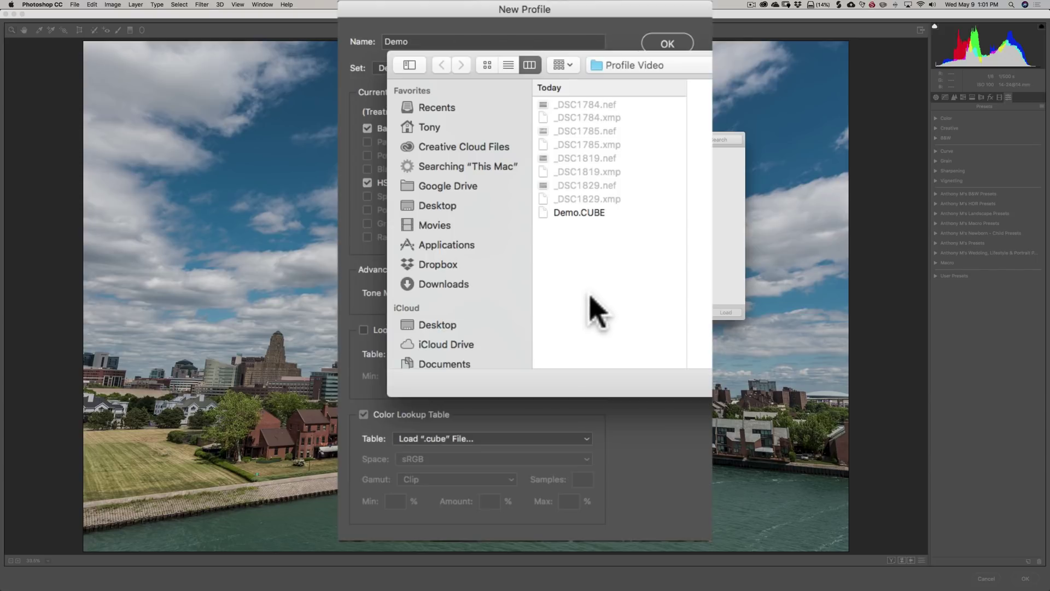
{"action": "left_click", "coordinate": [572, 213]}
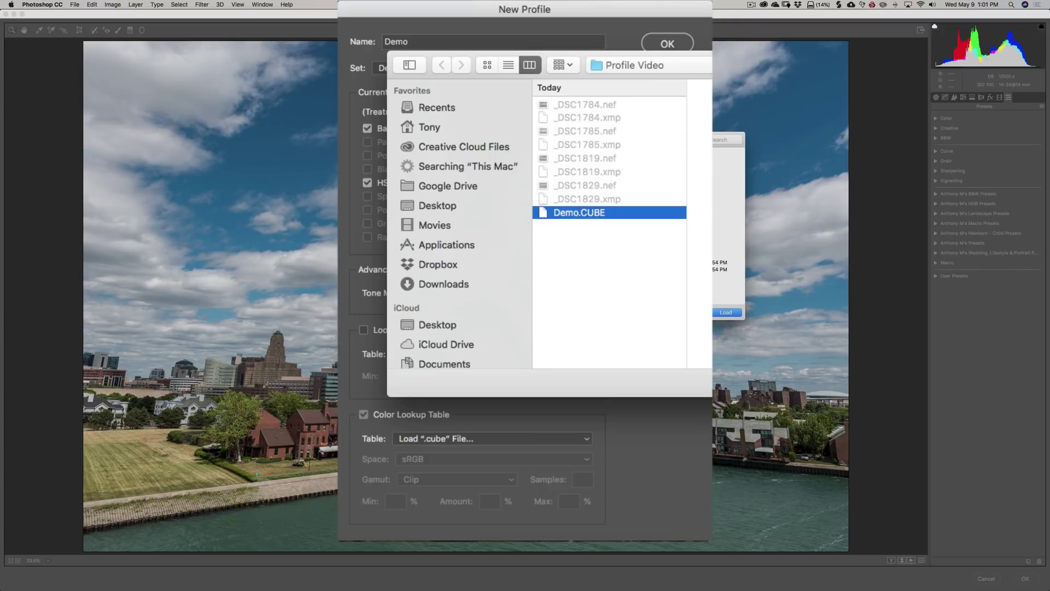
{"action": "left_click", "coordinate": [724, 312]}
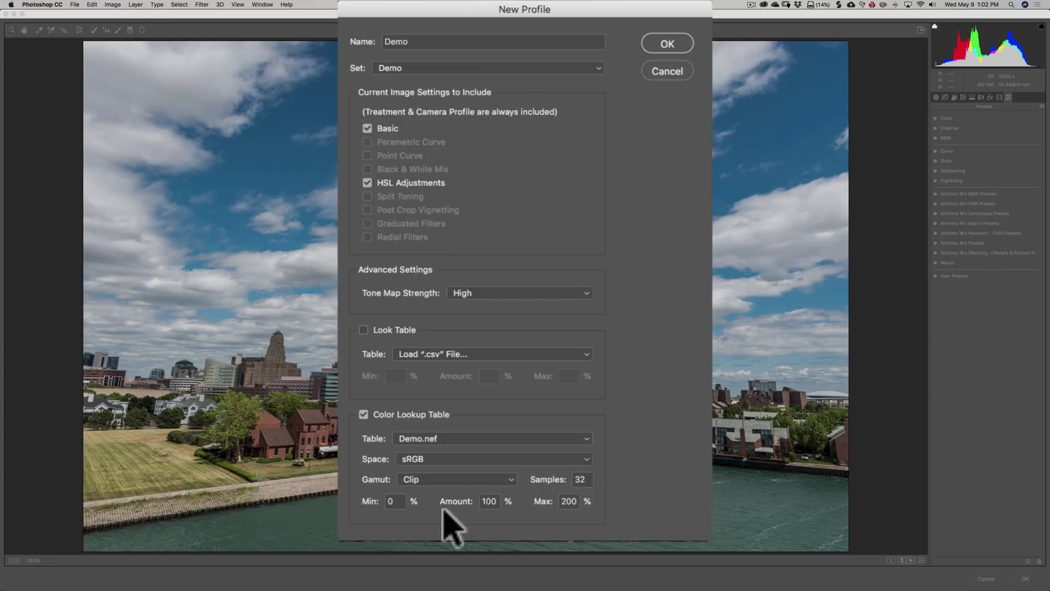
Step: Keep sRGB space and Clip gamut, then save the Demo profile
{"action": "left_click", "coordinate": [444, 459]}
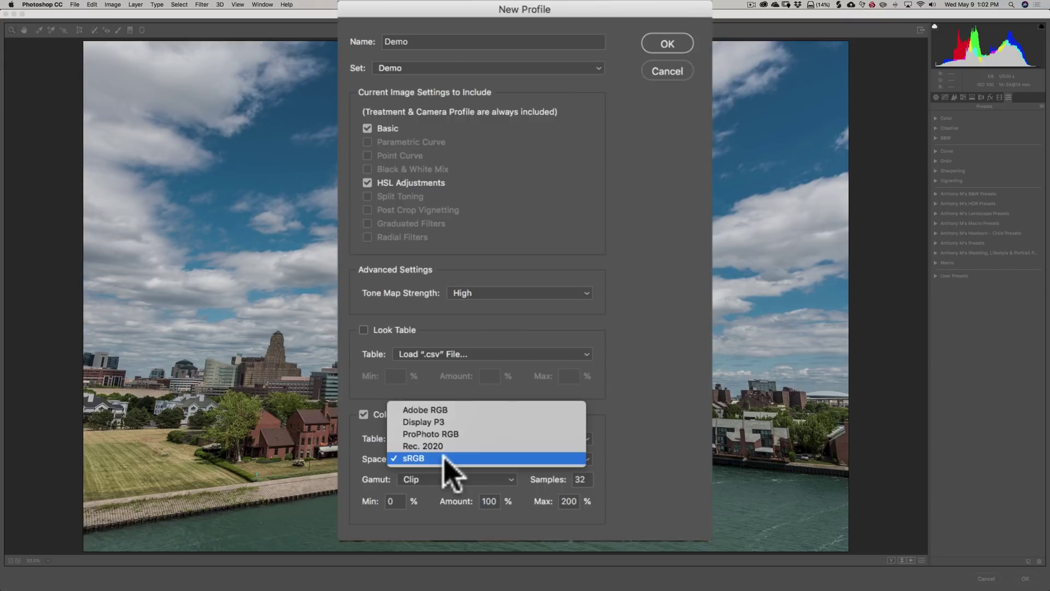
{"action": "left_click", "coordinate": [444, 458]}
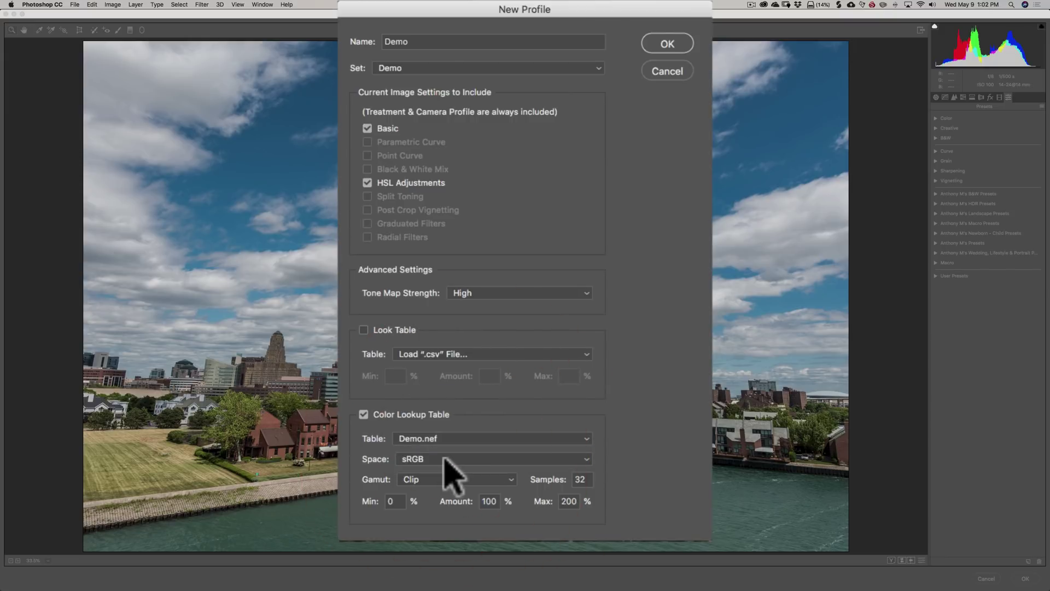
{"action": "left_click", "coordinate": [452, 480]}
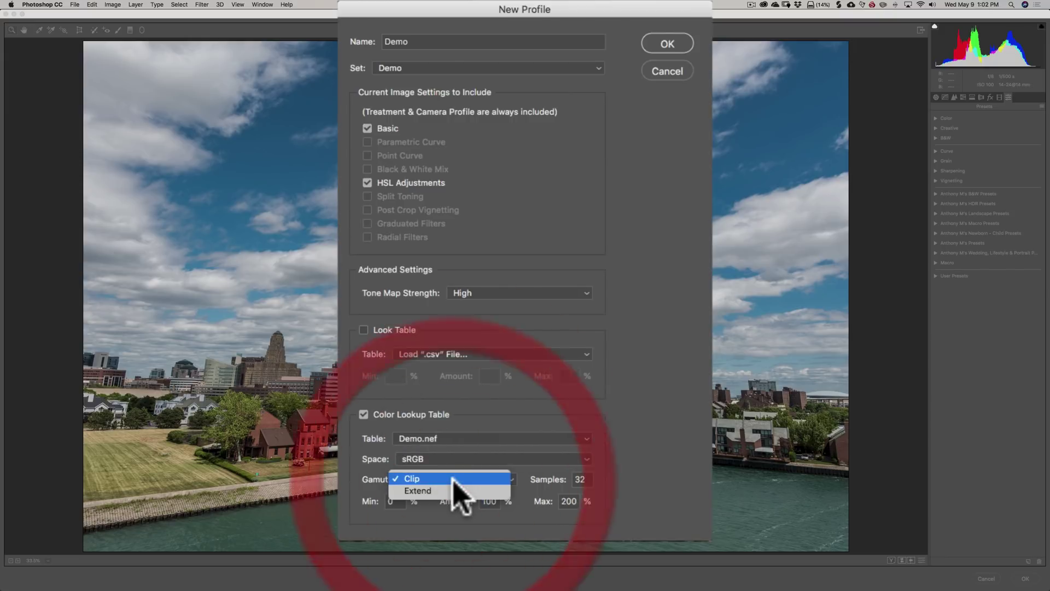
{"action": "left_click", "coordinate": [454, 479]}
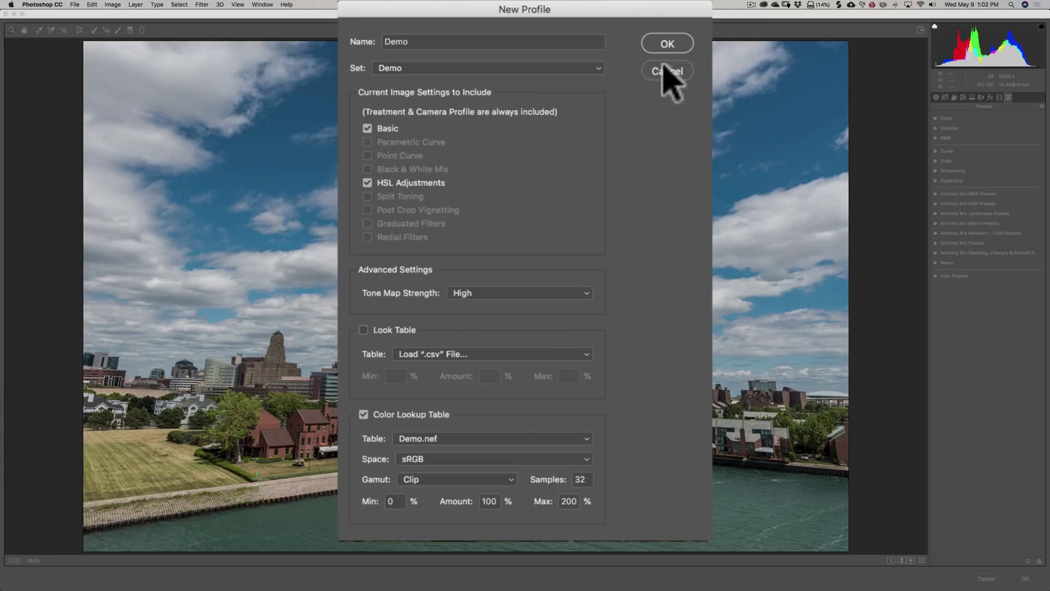
{"action": "left_click", "coordinate": [666, 44]}
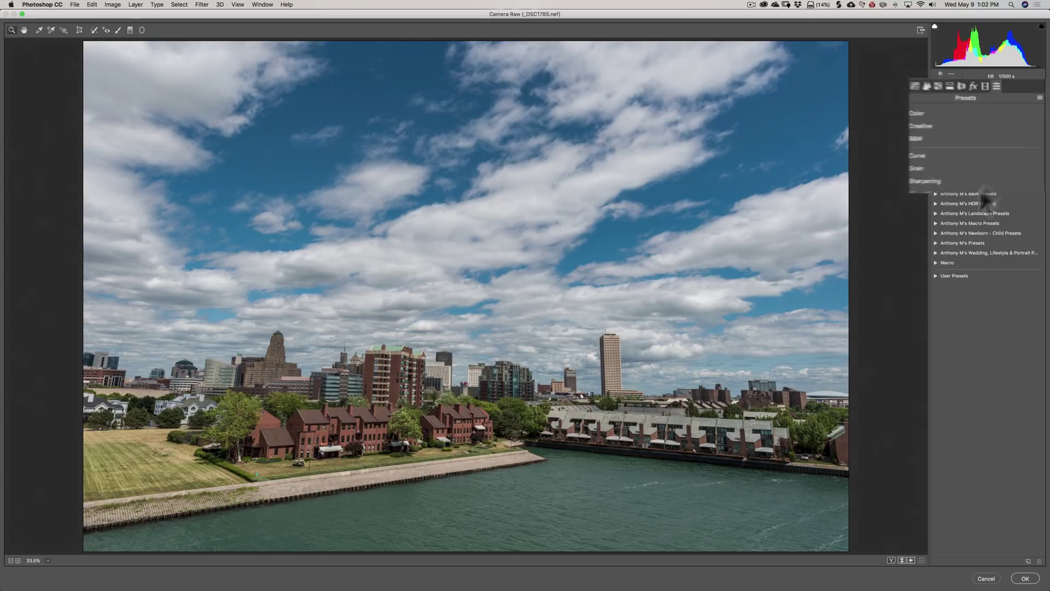
Step: Reset the photo's adjustments to Camera Raw Defaults
{"action": "left_click", "coordinate": [1035, 83]}
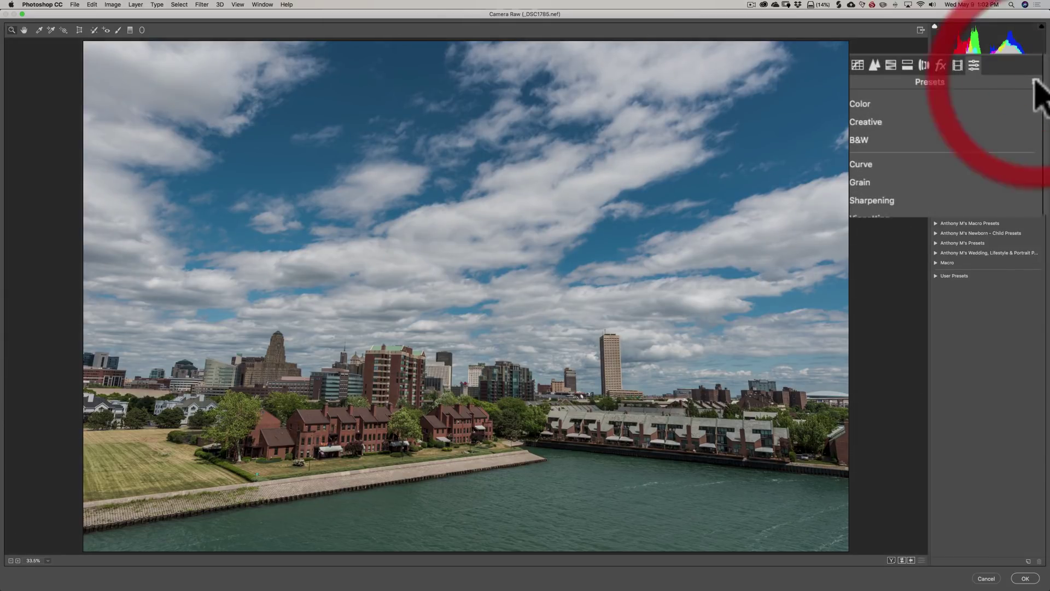
{"action": "left_click", "coordinate": [1035, 83]}
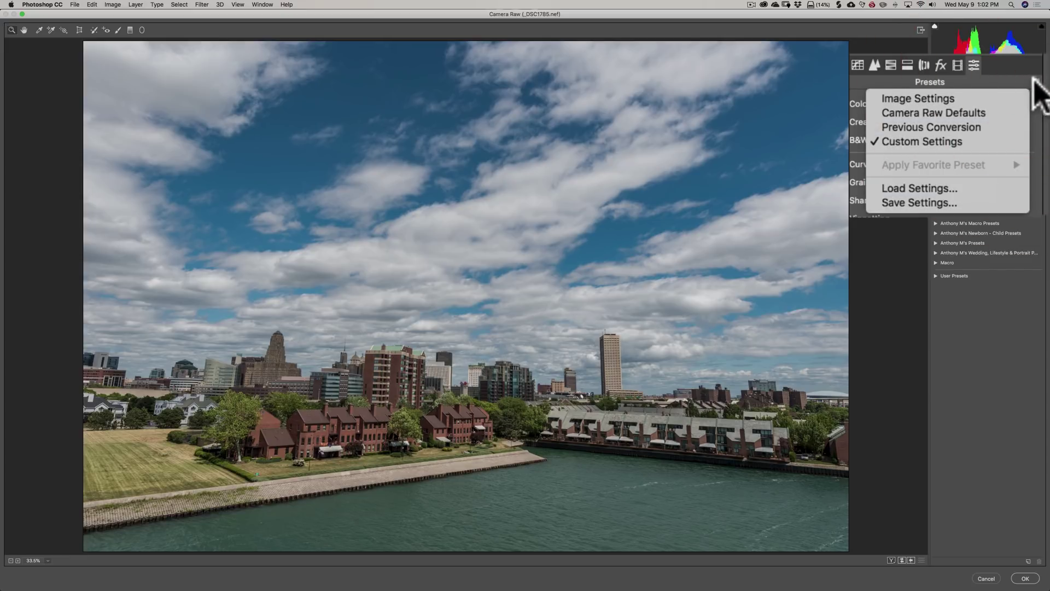
{"action": "left_click", "coordinate": [1002, 118]}
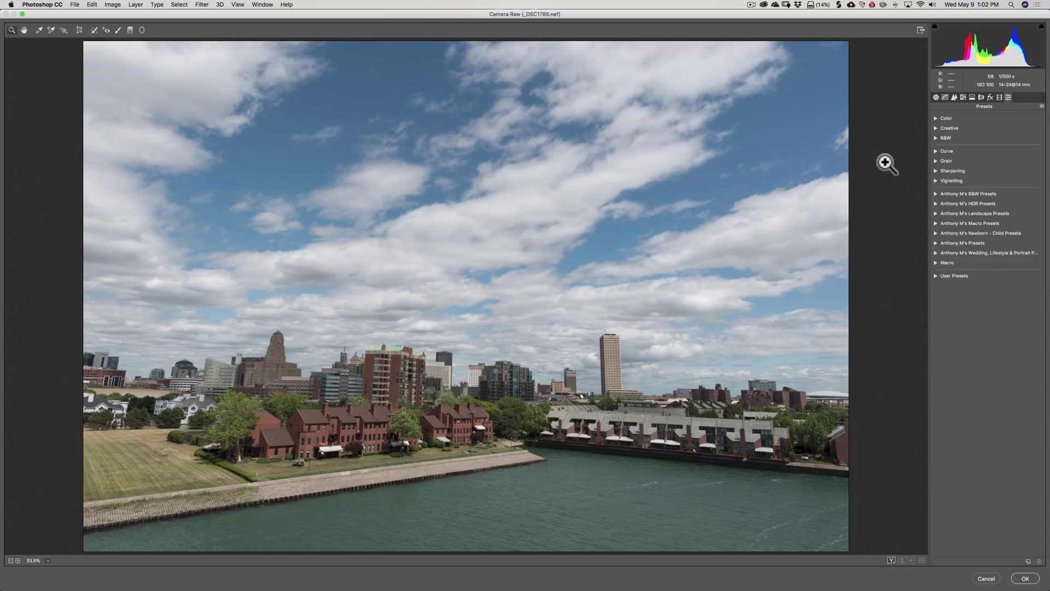
Step: From the Basic panel's Profile Browser, expand the Demo group and select the Demo profile
{"action": "left_click", "coordinate": [935, 97]}
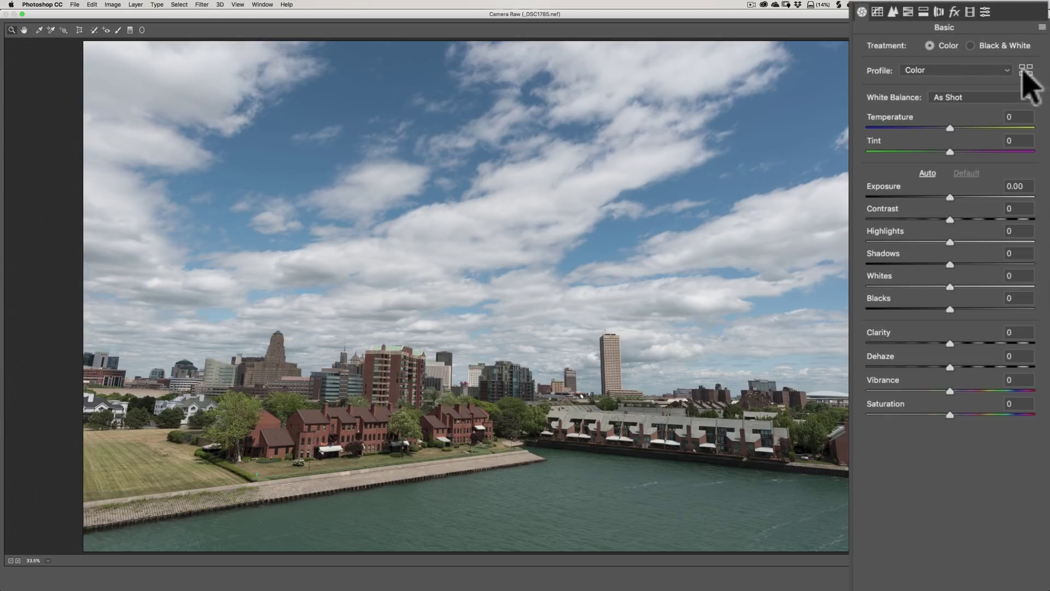
{"action": "left_click", "coordinate": [1024, 69]}
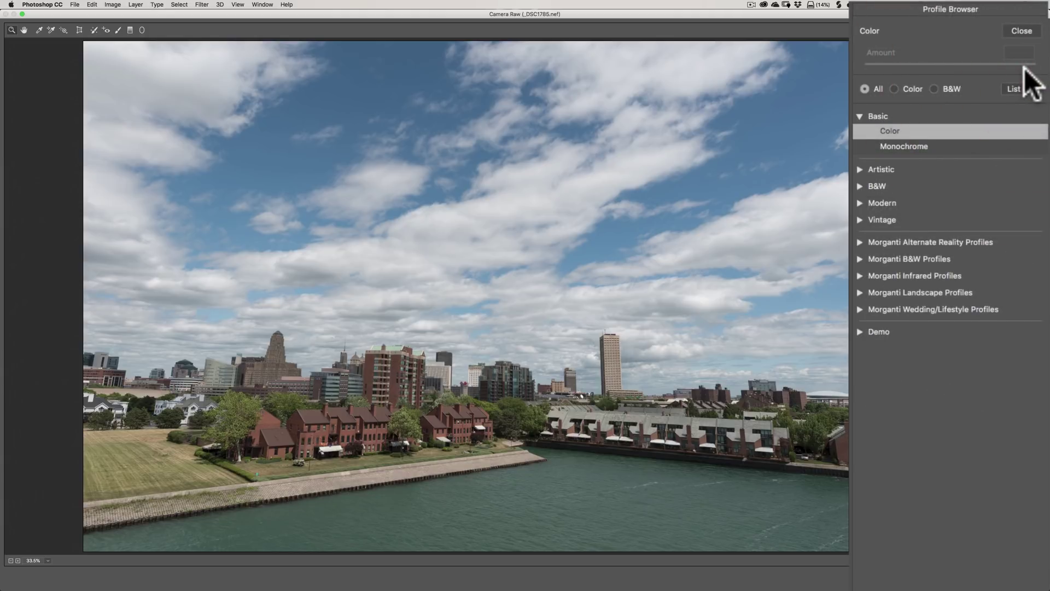
{"action": "left_click", "coordinate": [859, 331]}
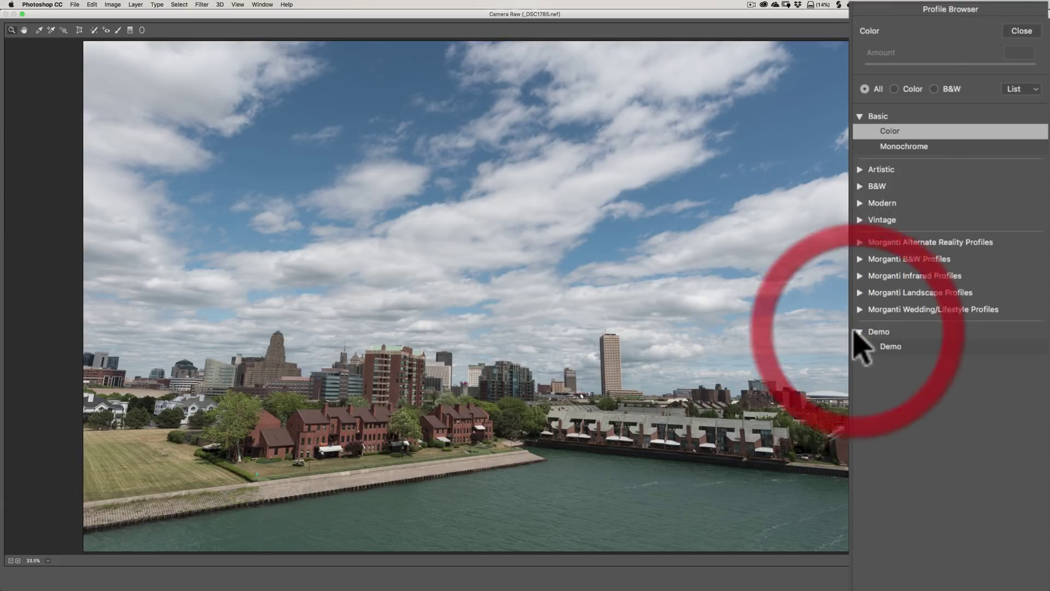
{"action": "left_click", "coordinate": [895, 345]}
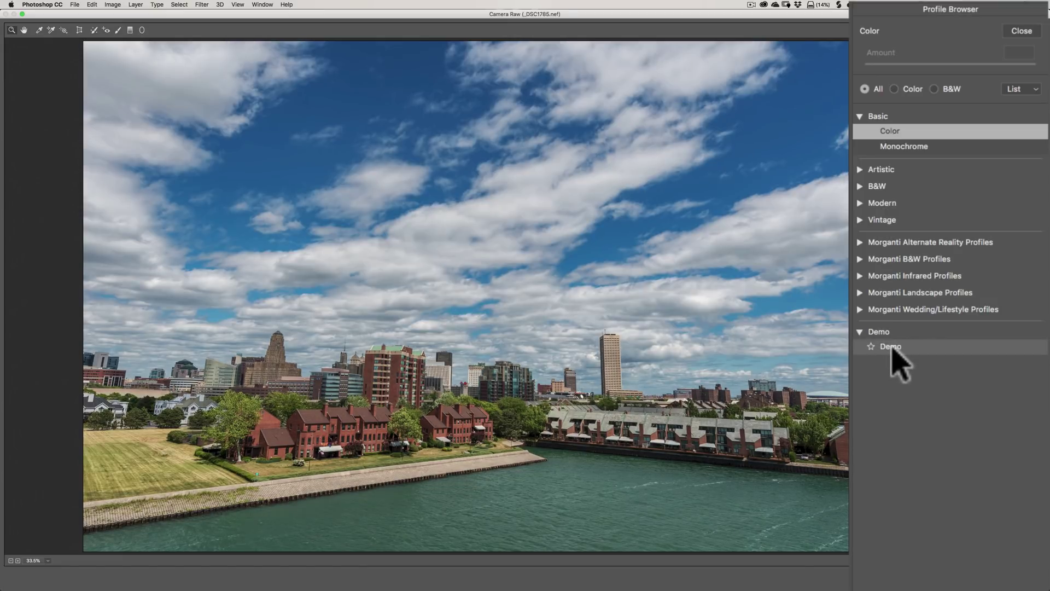
Step: Select the Demo profile in the Demo group so it applies at Amount 100
{"action": "left_click", "coordinate": [891, 346]}
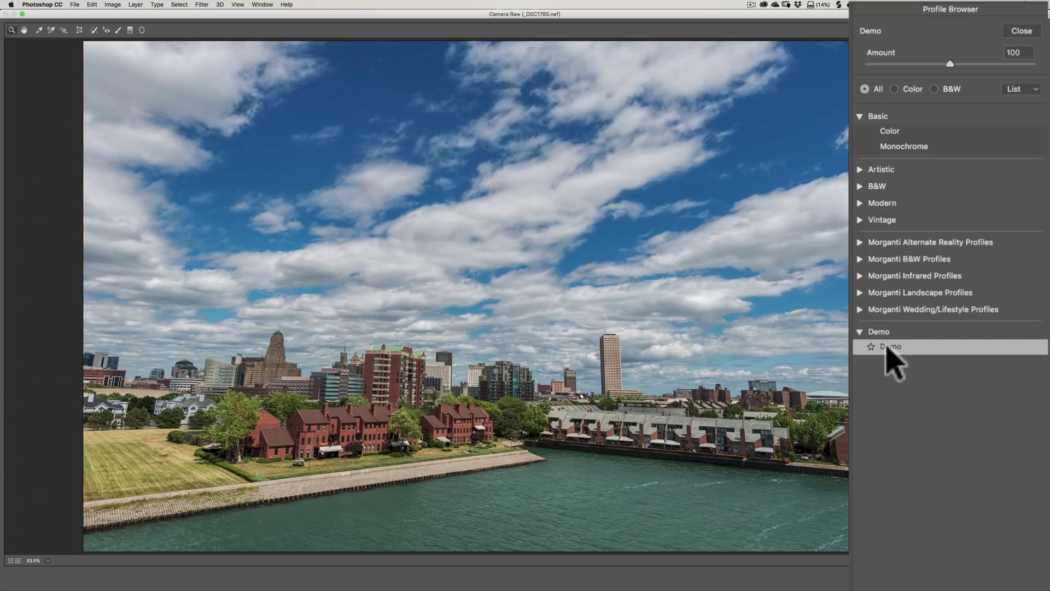
Step: Choose Rename Profile… from the Demo profile's context menu
{"action": "right_click", "coordinate": [886, 348]}
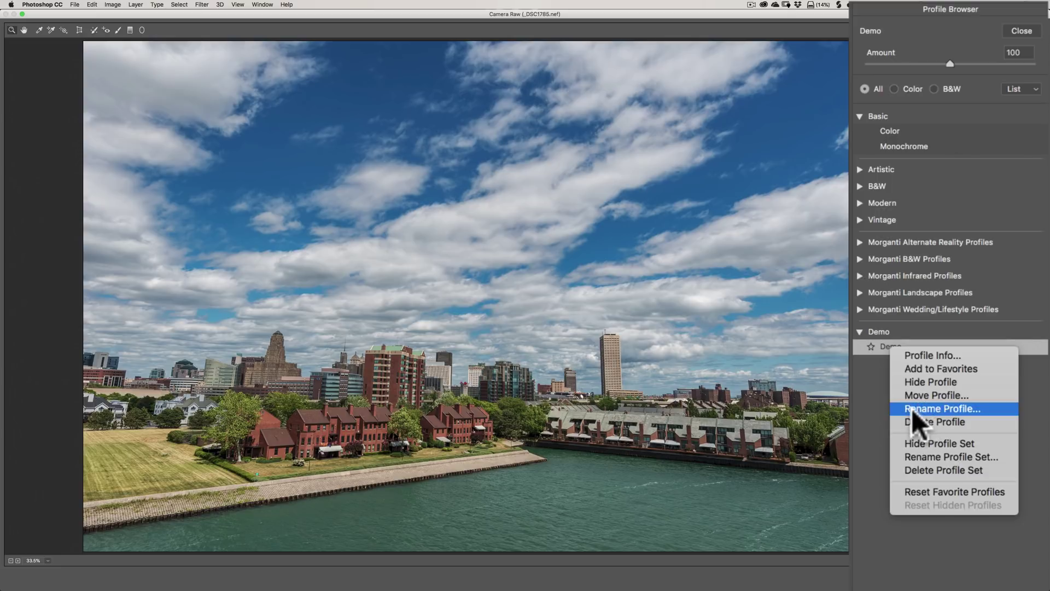
{"action": "left_click", "coordinate": [933, 409]}
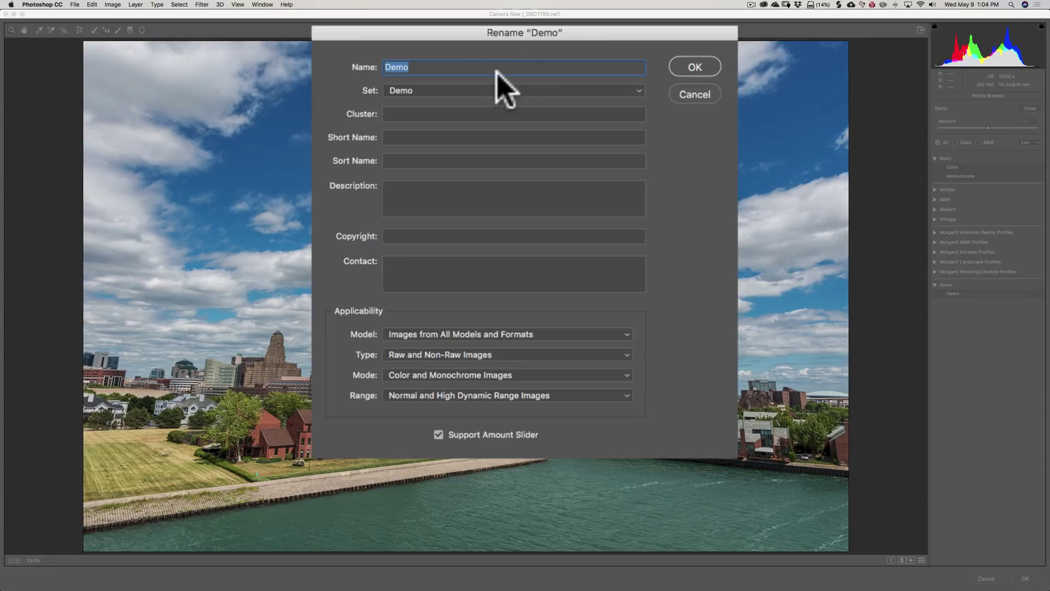
Step: Confirm the Rename "Demo" dialog with OK, leaving every field unchanged
{"action": "left_click", "coordinate": [615, 158]}
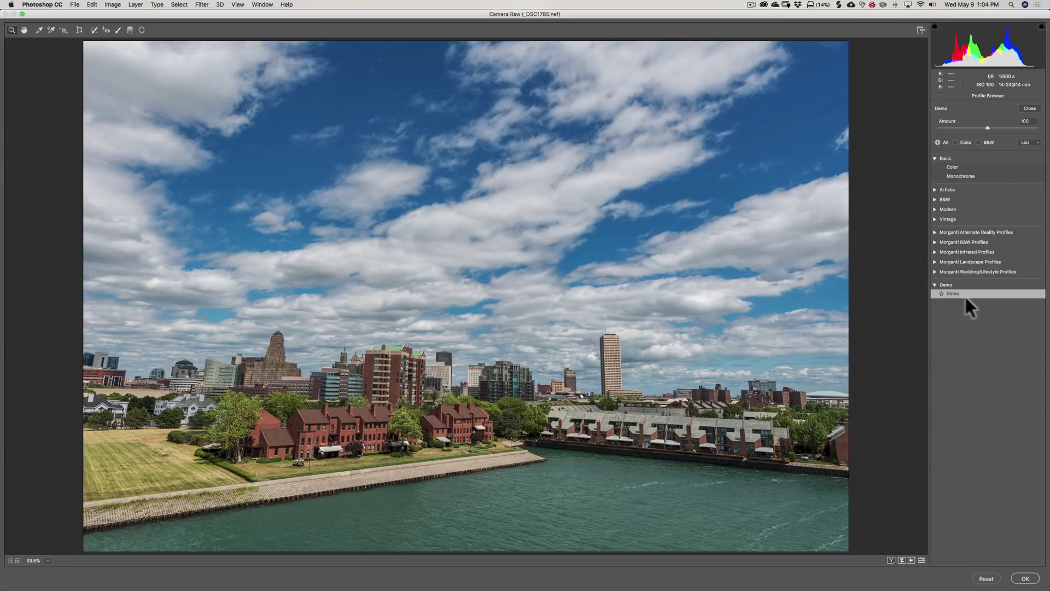
Step: Reopen Rename Profile for Demo and enter Demo as its Cluster, leaving Short Name blank
{"action": "right_click", "coordinate": [950, 294]}
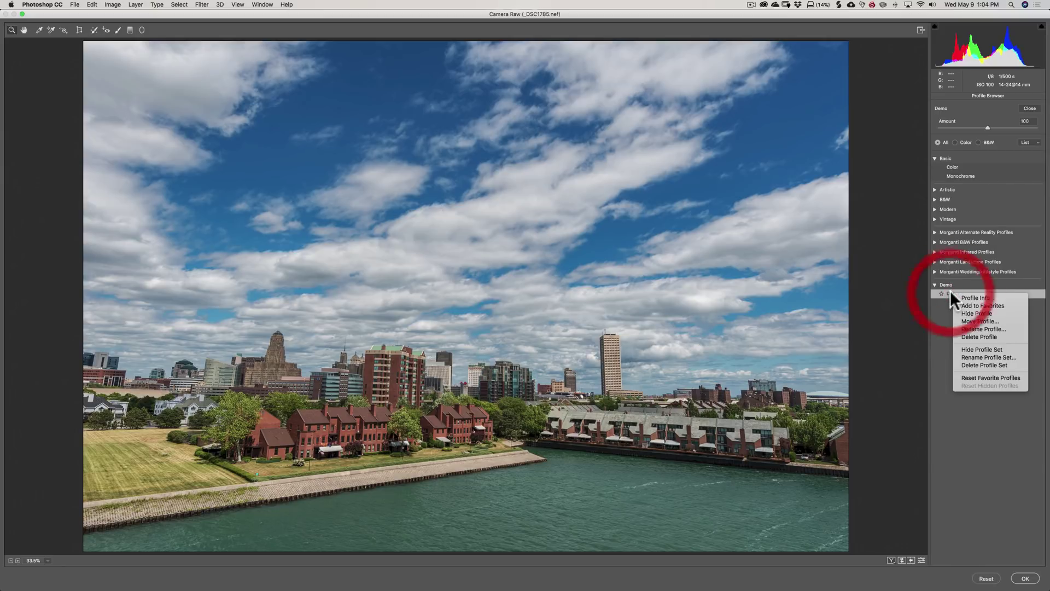
{"action": "left_click", "coordinate": [979, 328]}
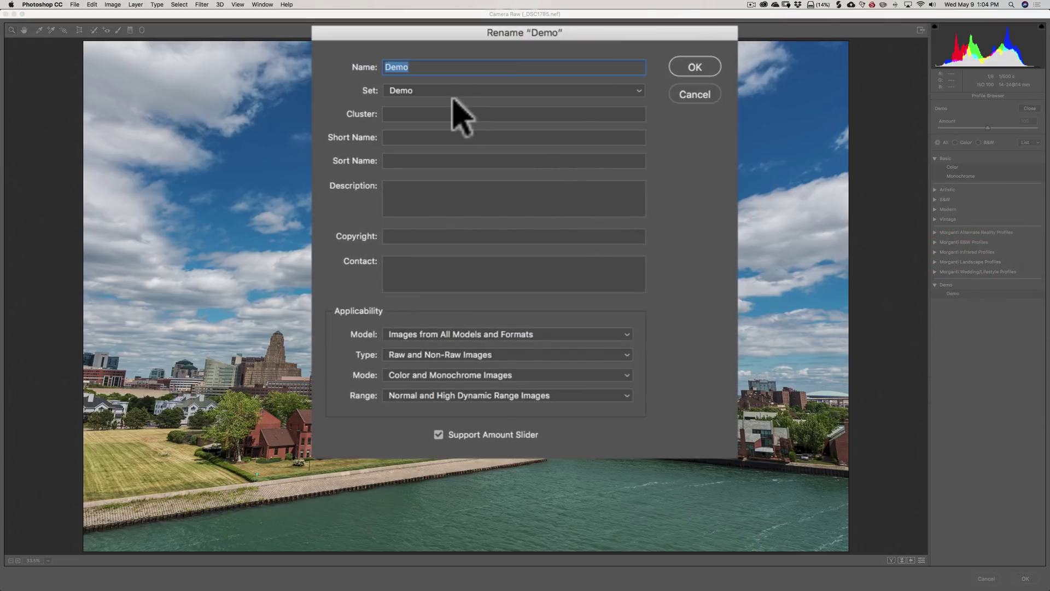
{"action": "left_click", "coordinate": [447, 116]}
{"action": "type", "text": "Demo"}
{"action": "left_click", "coordinate": [424, 138]}
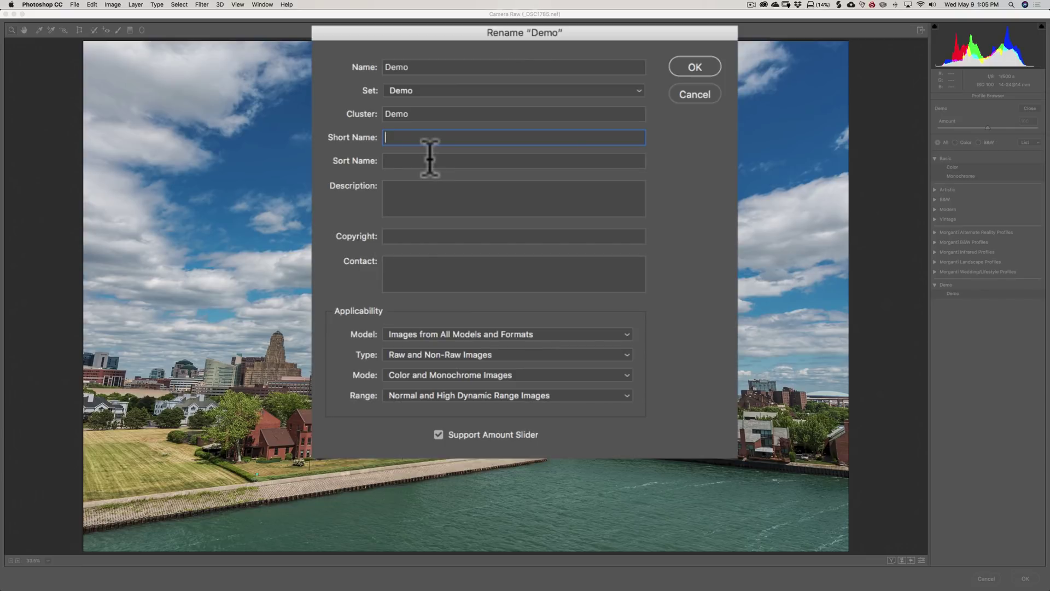
{"action": "left_click", "coordinate": [430, 160]}
{"action": "left_click", "coordinate": [438, 196]}
{"action": "left_click", "coordinate": [440, 236]}
{"action": "left_click", "coordinate": [441, 275]}
Step: Set Type to Raw and Non-Raw Images, keeping all models, color/monochrome mode and normal/high range
{"action": "left_click", "coordinate": [402, 355]}
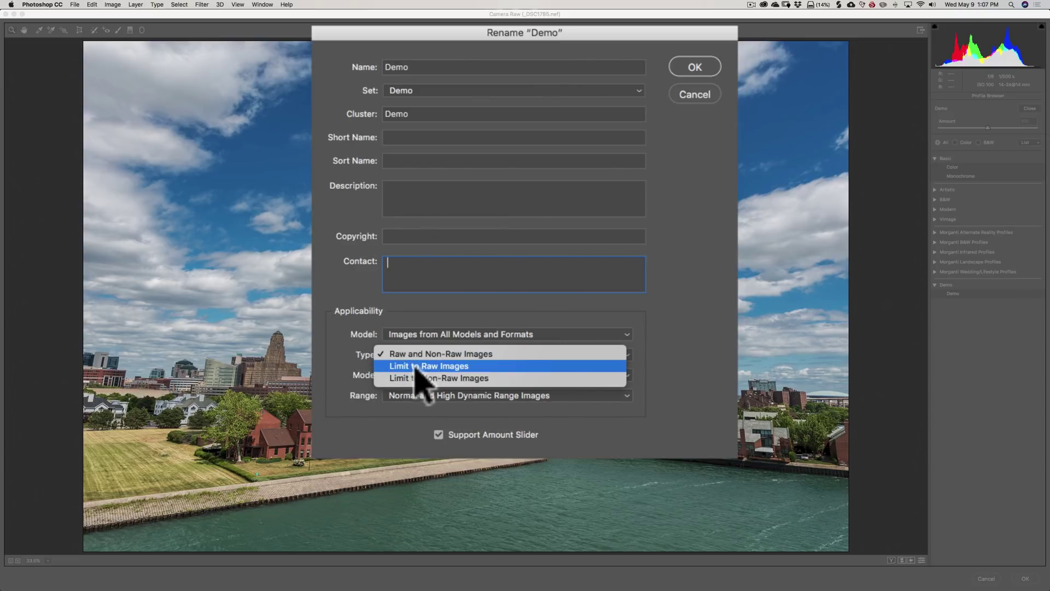
{"action": "left_click", "coordinate": [419, 366]}
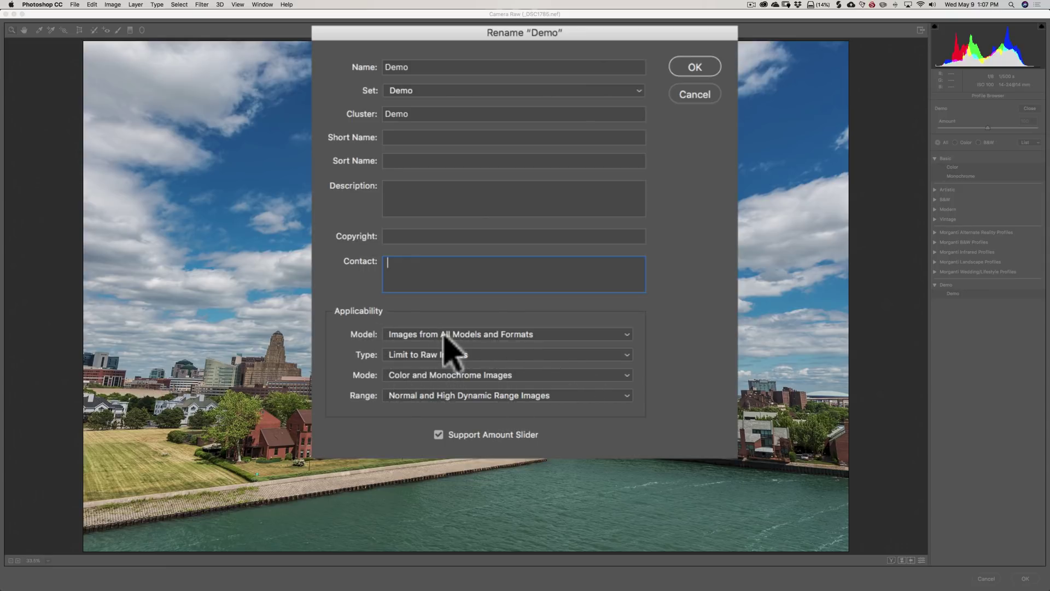
{"action": "left_click", "coordinate": [563, 334]}
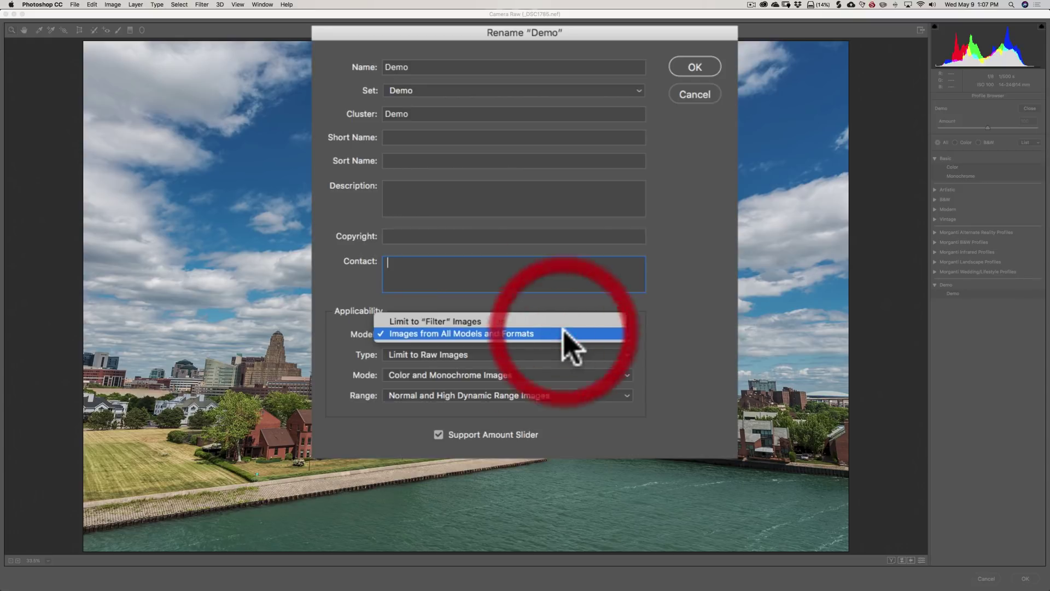
{"action": "left_click", "coordinate": [442, 334]}
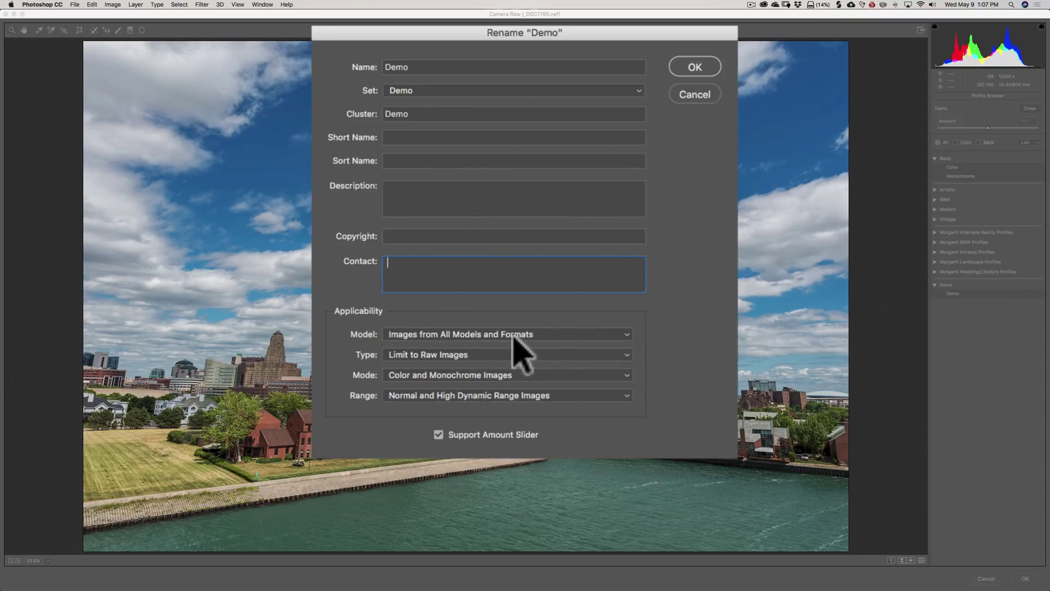
{"action": "left_click", "coordinate": [485, 355]}
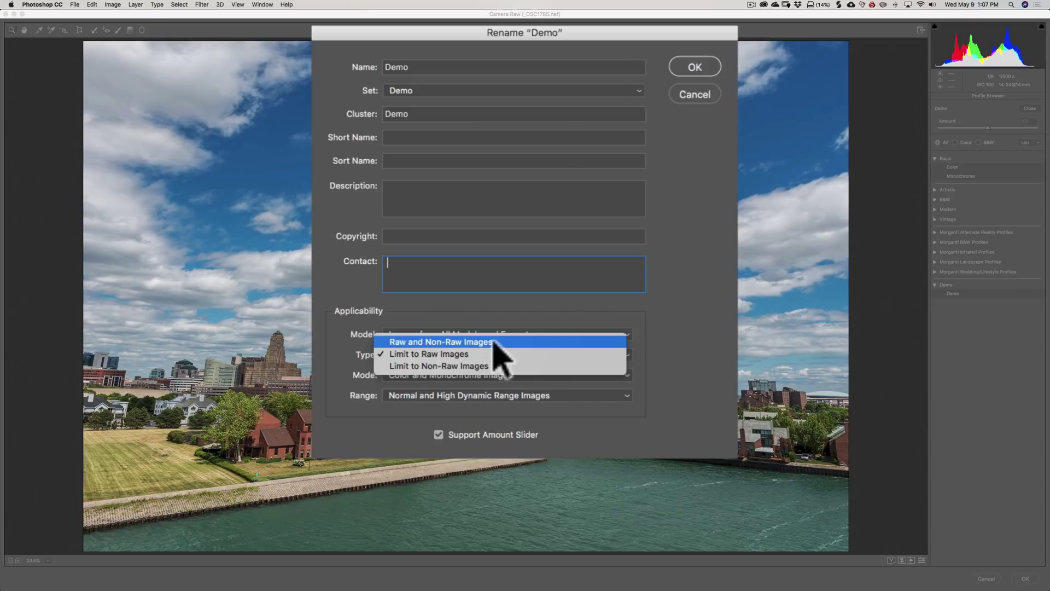
{"action": "left_click", "coordinate": [498, 341]}
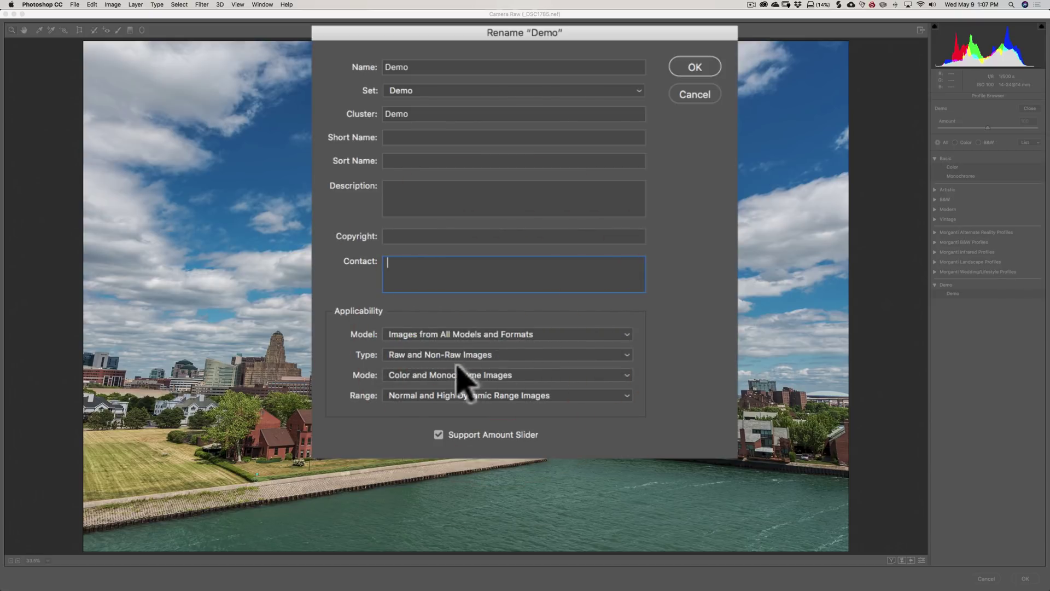
{"action": "left_click", "coordinate": [539, 373]}
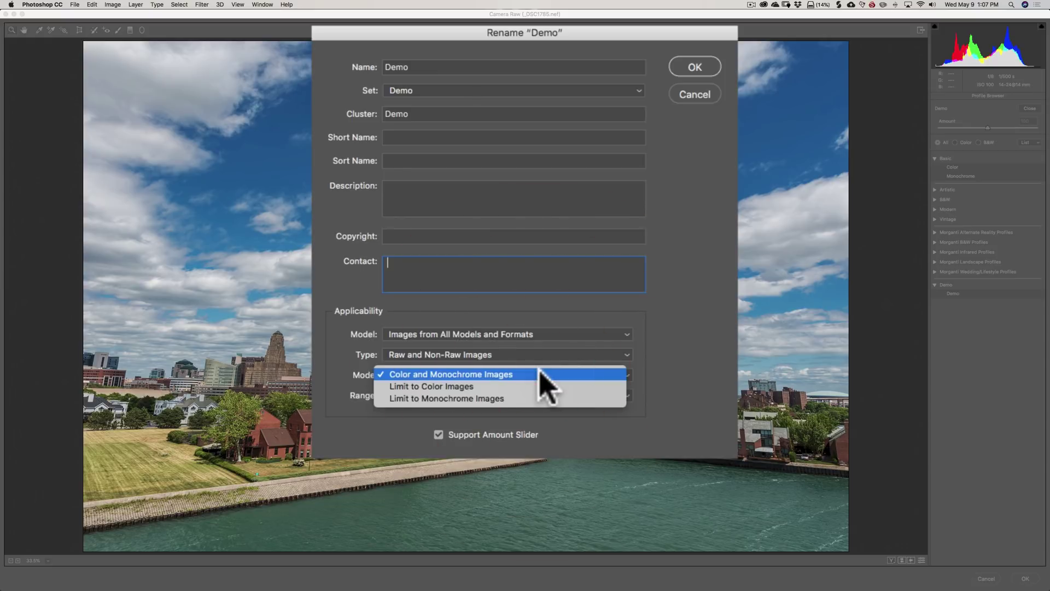
{"action": "left_click", "coordinate": [538, 372]}
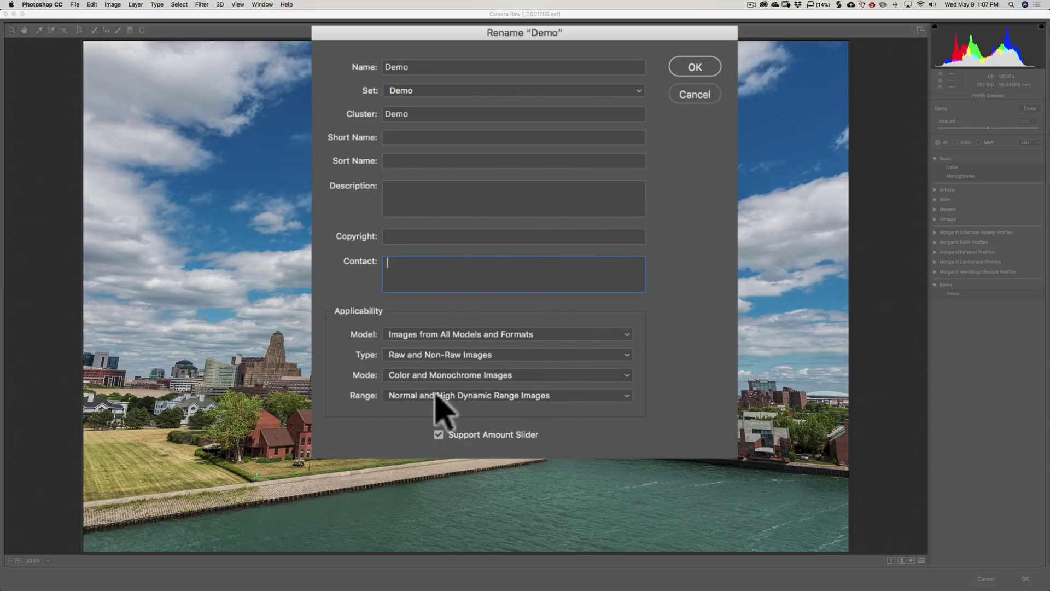
{"action": "left_click", "coordinate": [575, 394]}
{"action": "left_click", "coordinate": [575, 394]}
Step: Confirm the rename, apply Demo from its new group at Amount 129, then cancel Camera Raw
{"action": "left_click", "coordinate": [693, 69]}
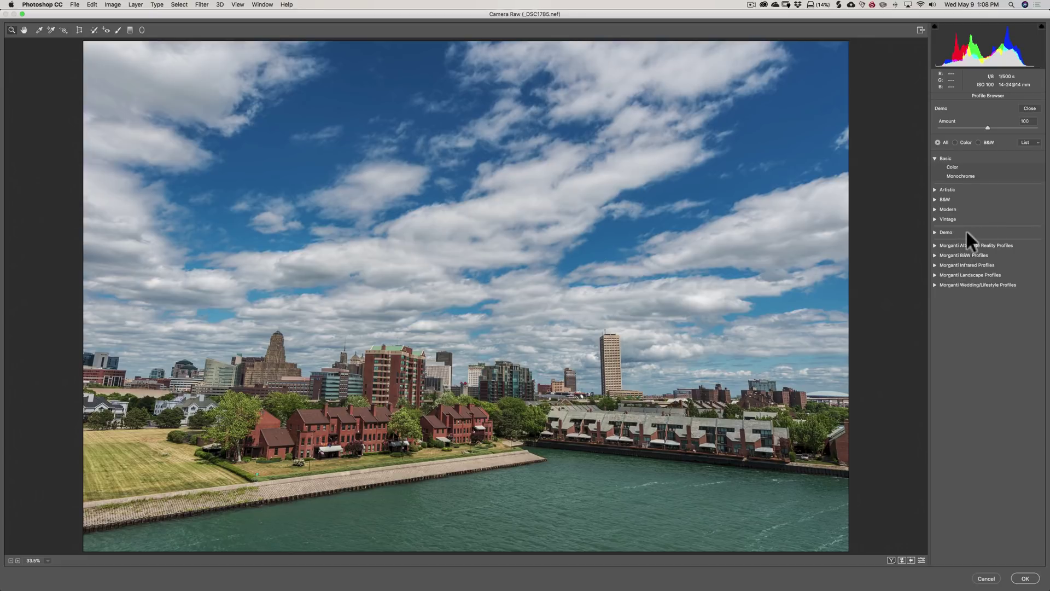
{"action": "left_click", "coordinate": [934, 232]}
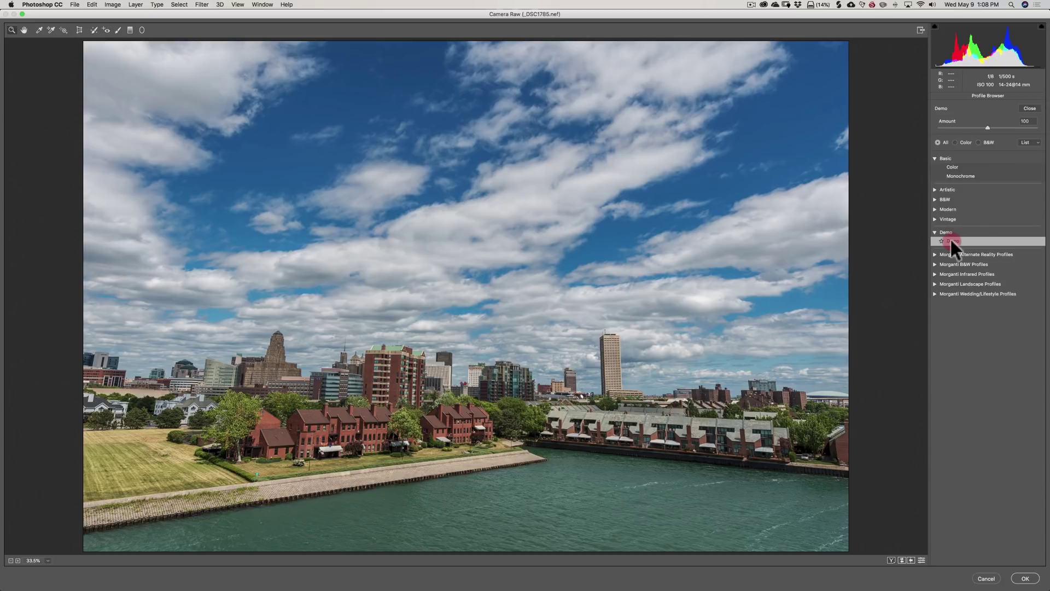
{"action": "left_click", "coordinate": [953, 241]}
{"action": "mouse_move", "coordinate": [987, 127]}
{"action": "left_mouse_down"}
{"action": "mouse_move", "coordinate": [1011, 126]}
{"action": "mouse_move", "coordinate": [978, 126]}
{"action": "mouse_move", "coordinate": [1013, 125]}
{"action": "mouse_move", "coordinate": [962, 125]}
{"action": "mouse_move", "coordinate": [991, 127]}
{"action": "left_mouse_up"}
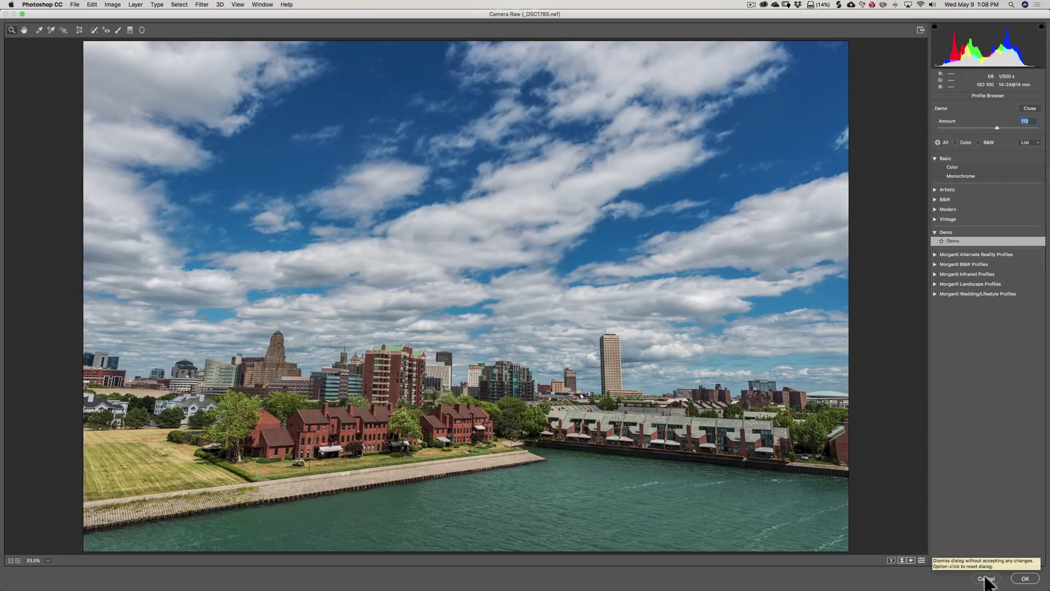
{"action": "left_click", "coordinate": [986, 578]}
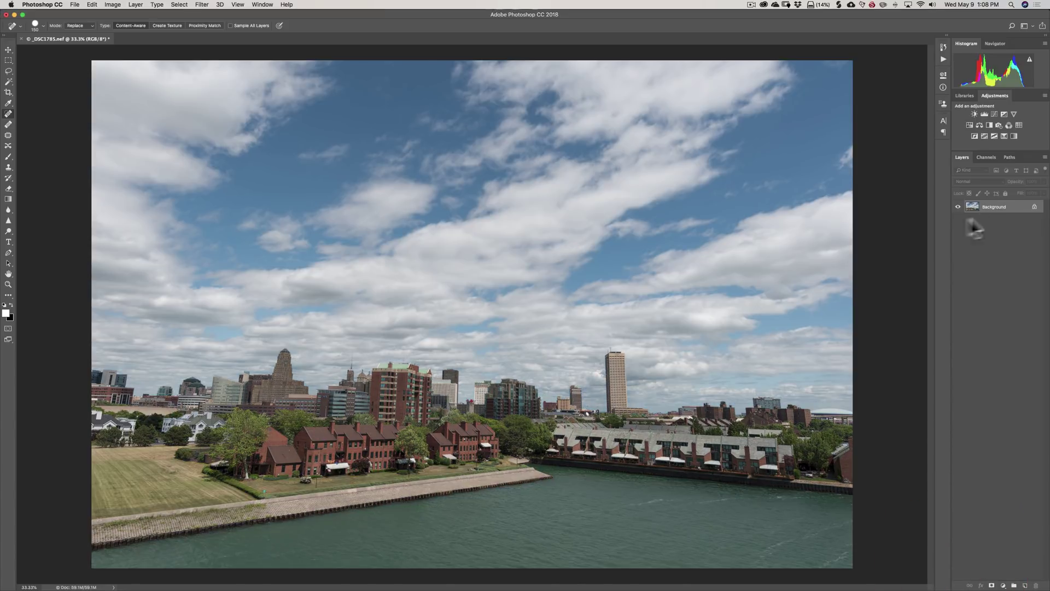
Step: Hide Photoshop and switch to Lightroom Classic, showing _DSC1785.NEF in Develop
{"action": "left_click", "coordinate": [14, 15]}
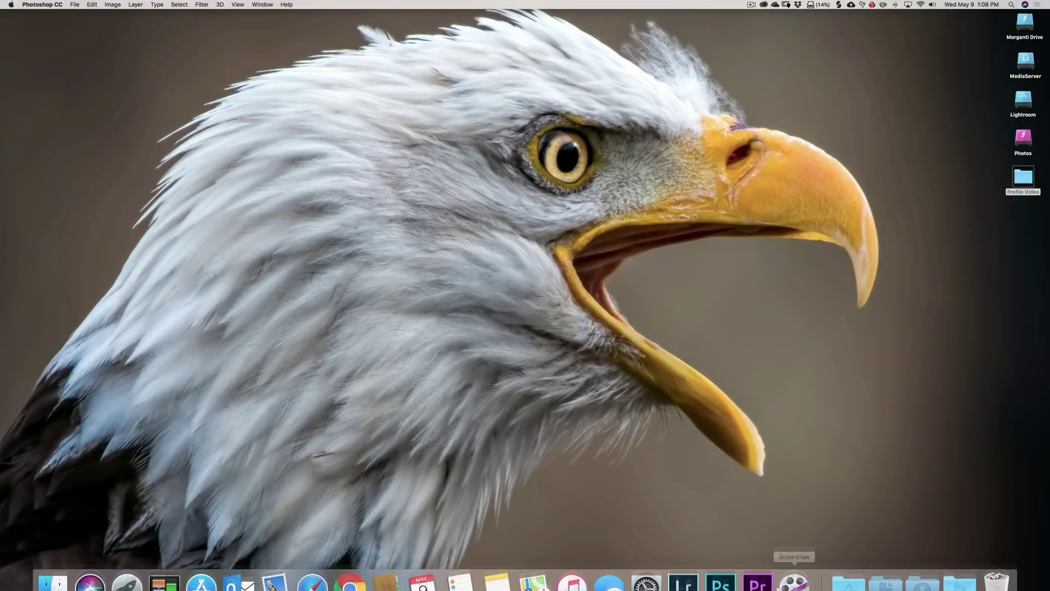
{"action": "left_click", "coordinate": [683, 581]}
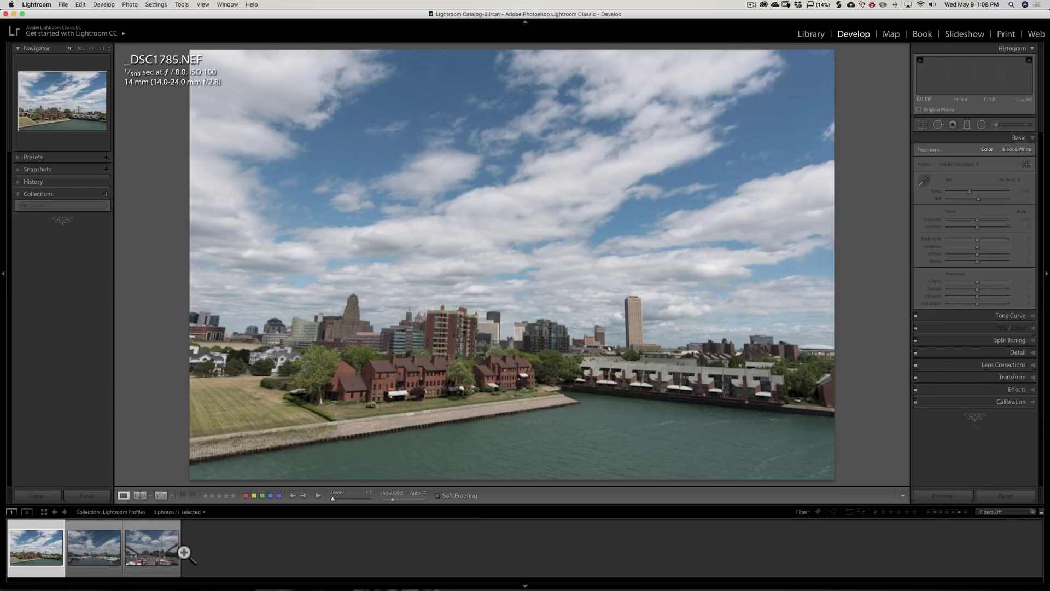
Step: Select the dock photo _DSC1829.NEF and apply the Demo profile from the Profile Browser
{"action": "left_click", "coordinate": [151, 549]}
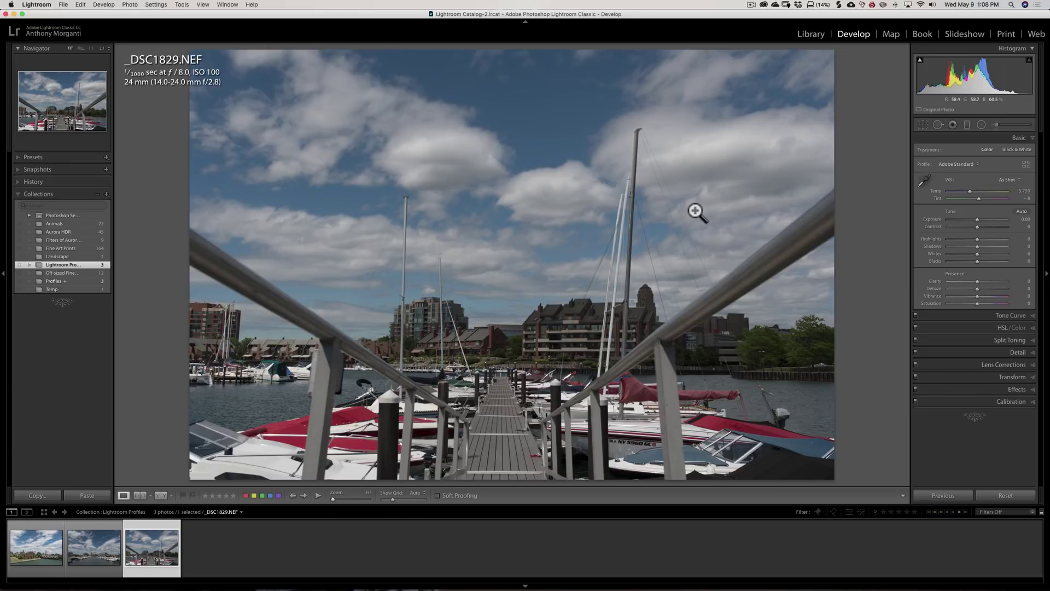
{"action": "left_click", "coordinate": [1018, 138]}
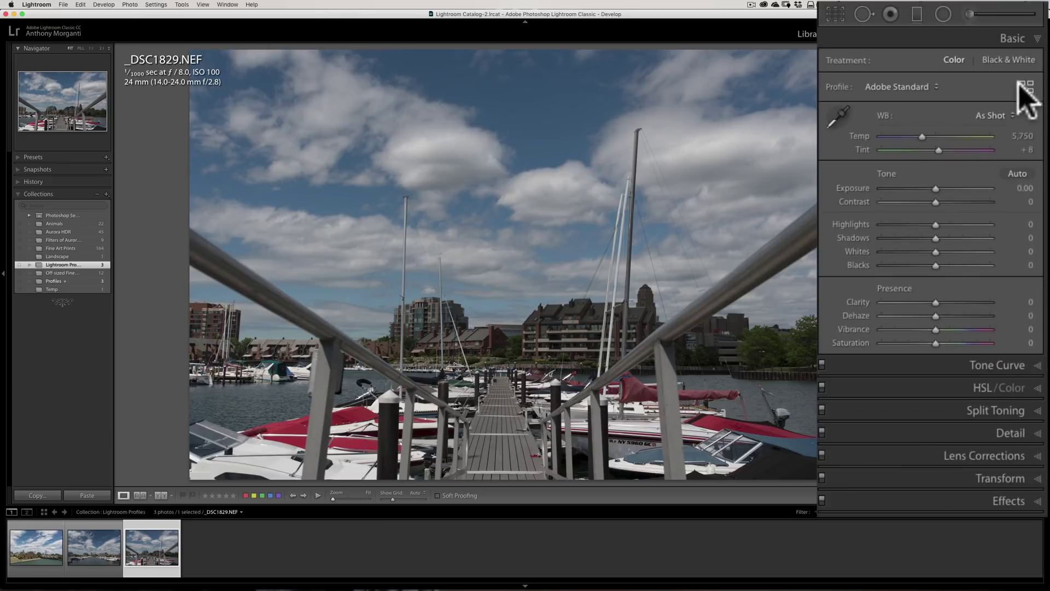
{"action": "left_click", "coordinate": [1026, 85]}
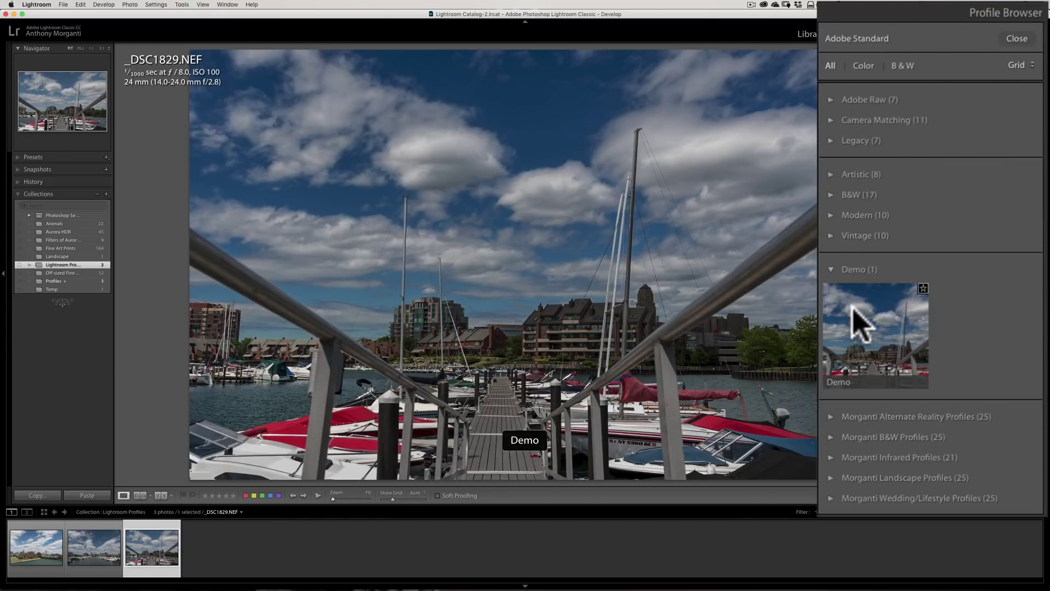
{"action": "left_click", "coordinate": [856, 322]}
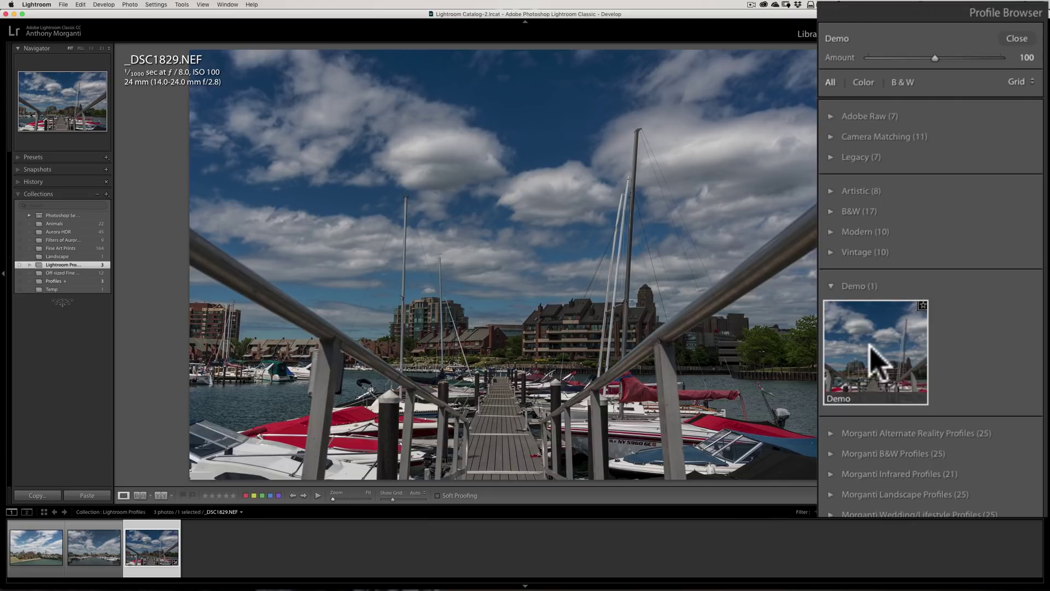
Step: Raise _DSC1829.NEF's Exposure to about +0.9, then select _DSC1819.NEF
{"action": "left_click", "coordinate": [1016, 38]}
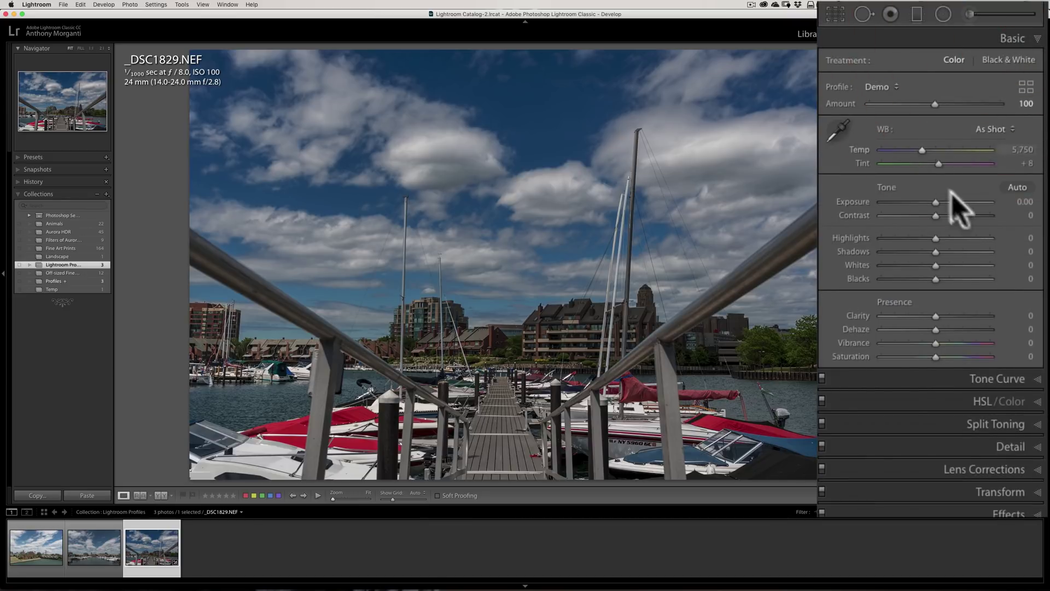
{"action": "left_click_drag", "start_coordinate": [936, 203], "coordinate": [944, 202]}
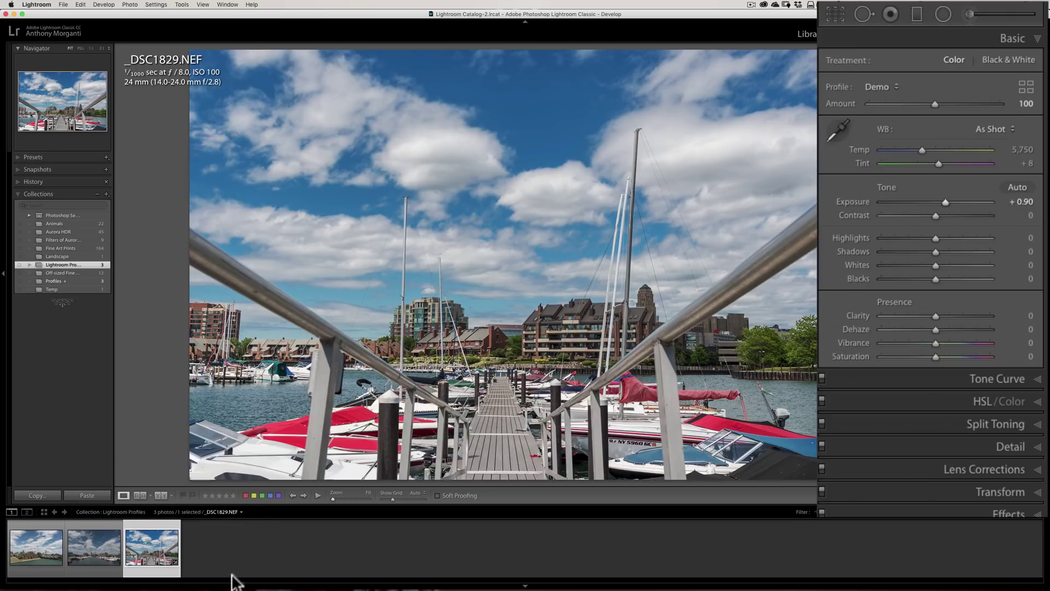
{"action": "left_click", "coordinate": [93, 547]}
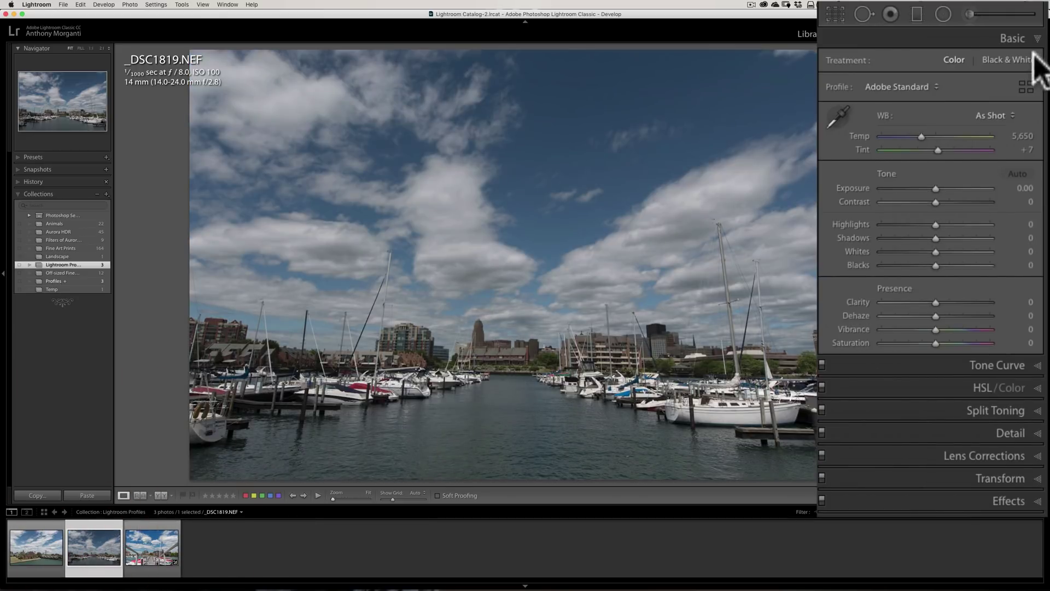
Step: Give the Demo profile to _DSC1819.NEF and _DSC1785.NEF, ending back on _DSC1819.NEF
{"action": "left_click", "coordinate": [1027, 87]}
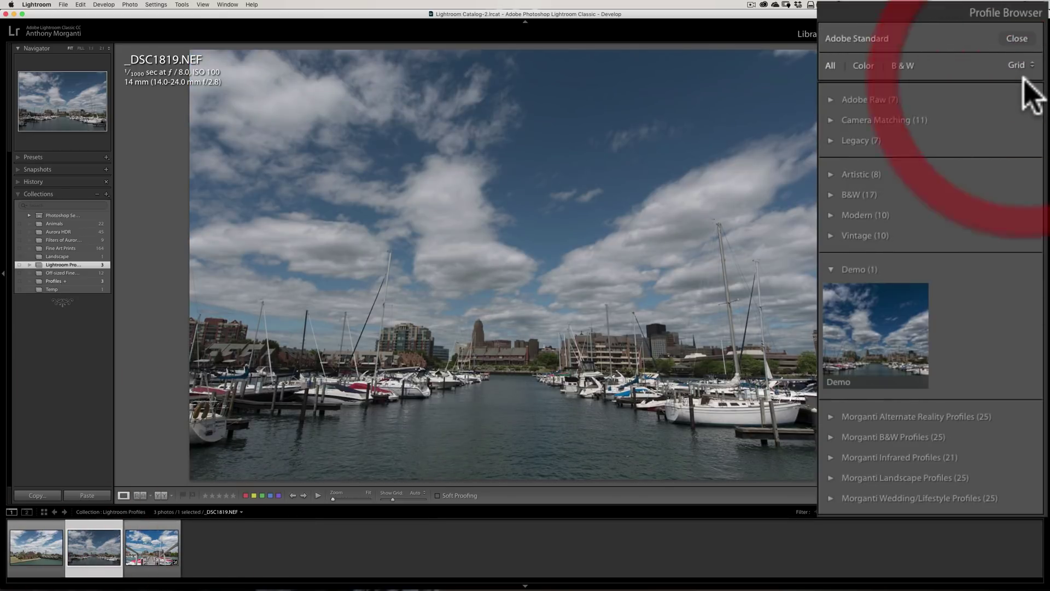
{"action": "left_click", "coordinate": [848, 312]}
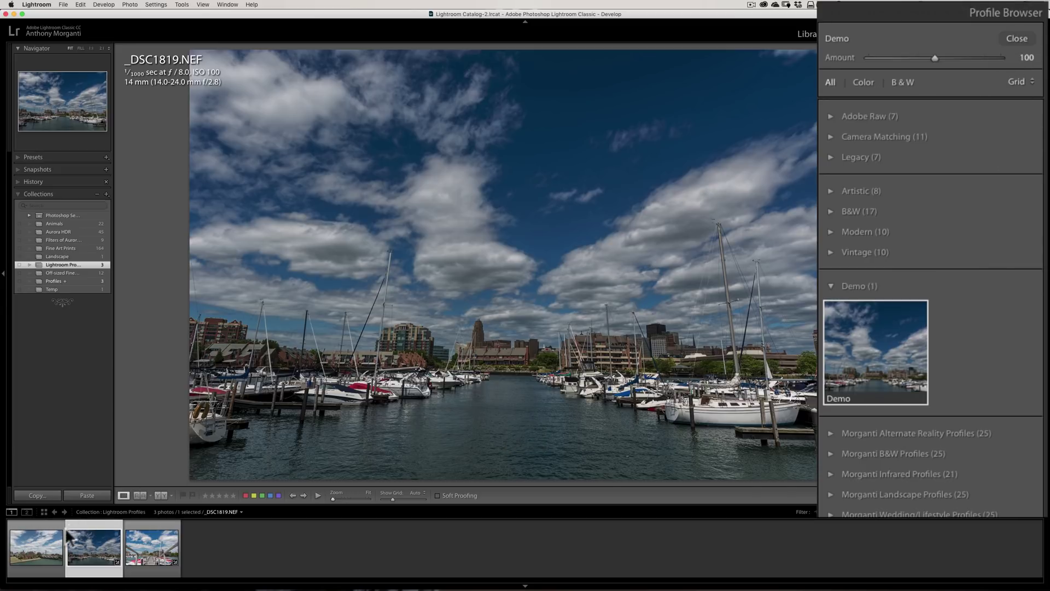
{"action": "left_click", "coordinate": [38, 552]}
{"action": "left_click", "coordinate": [847, 366]}
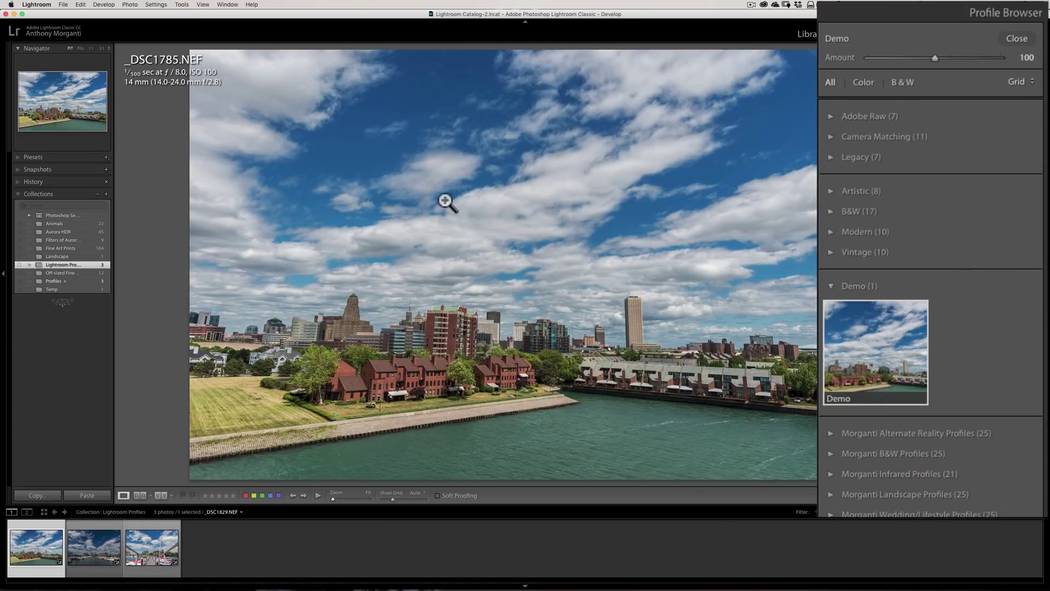
{"action": "left_click", "coordinate": [101, 548]}
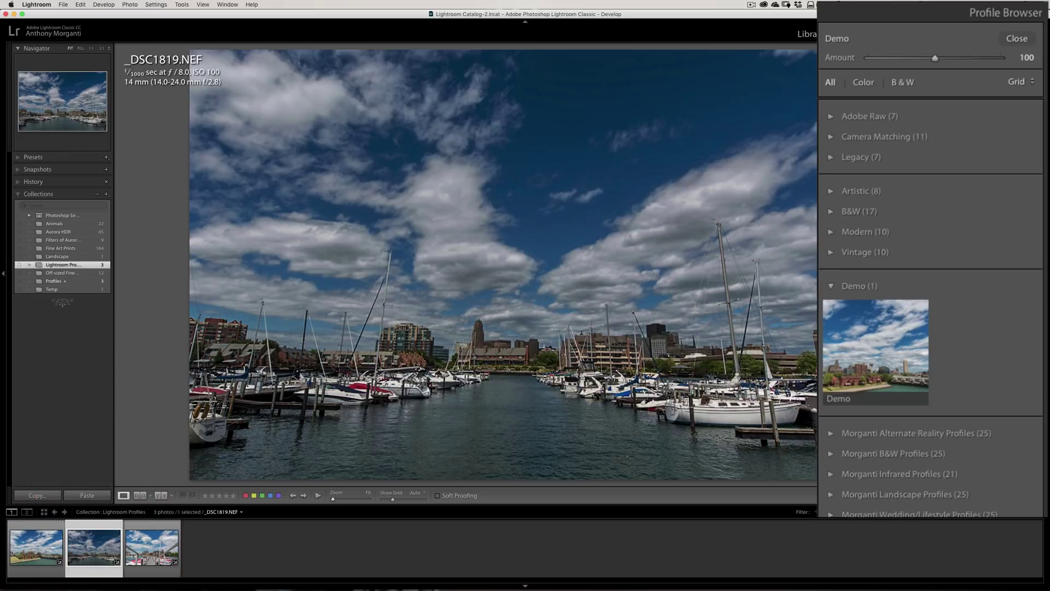
Step: Set _DSC1819.NEF's Exposure to +0.85 in the Basic panel
{"action": "left_click", "coordinate": [1017, 39]}
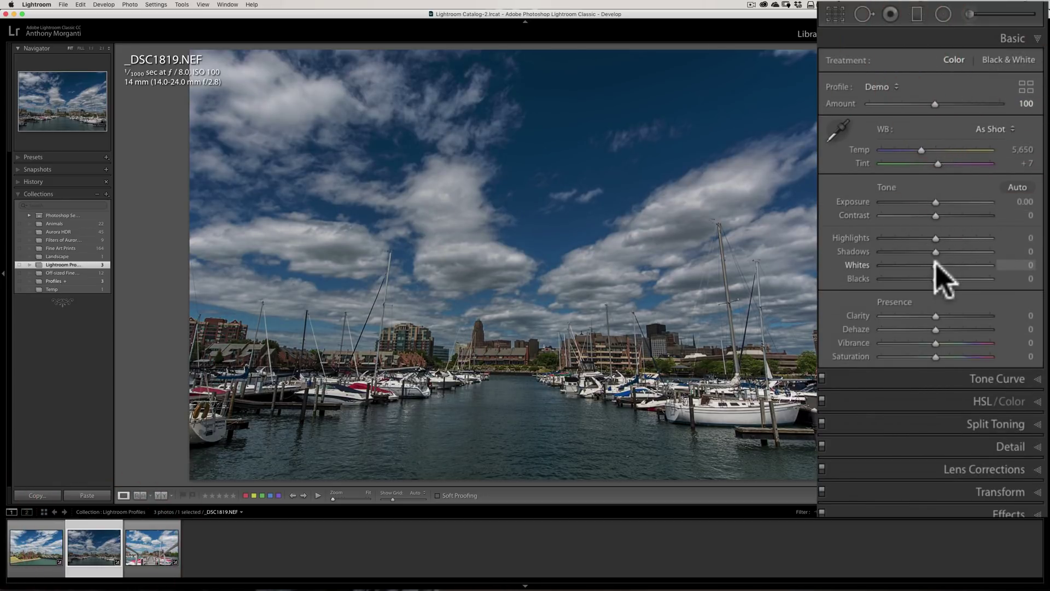
{"action": "left_click_drag", "start_coordinate": [935, 201], "coordinate": [944, 202]}
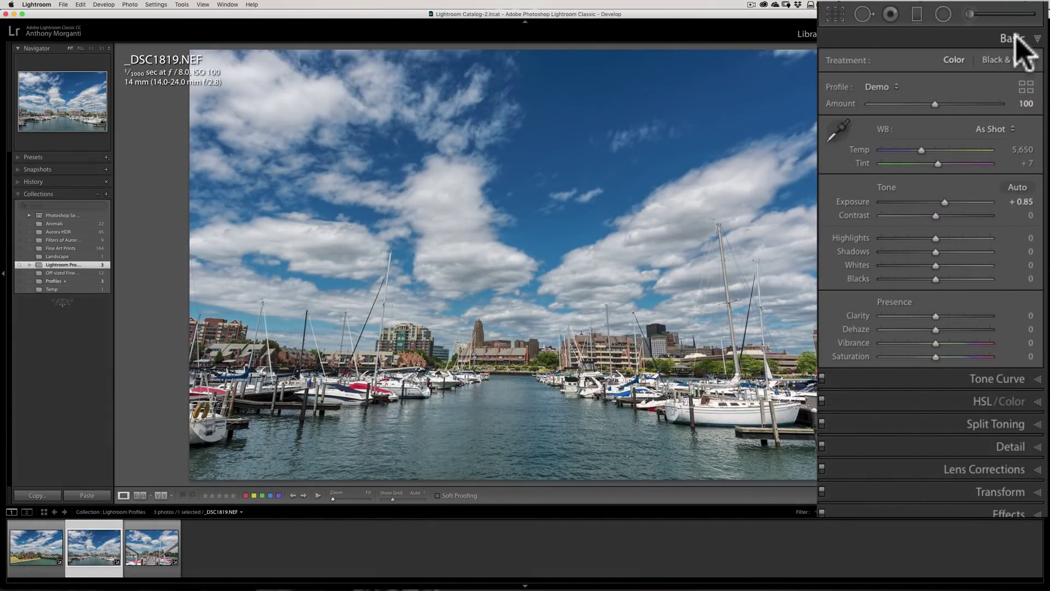